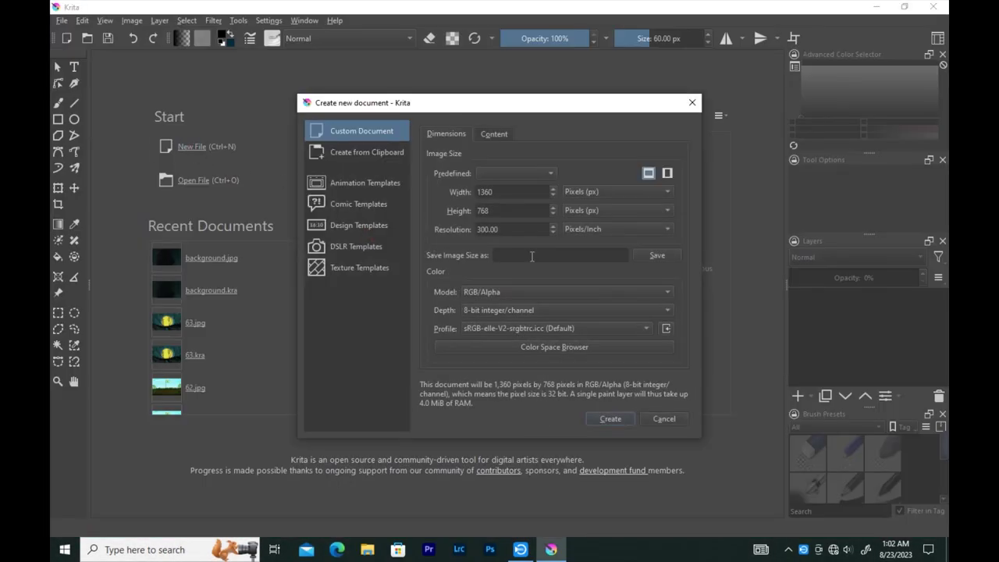
# Create a new blank 1360 x 768 canvas
pyautogui.click(610, 418)
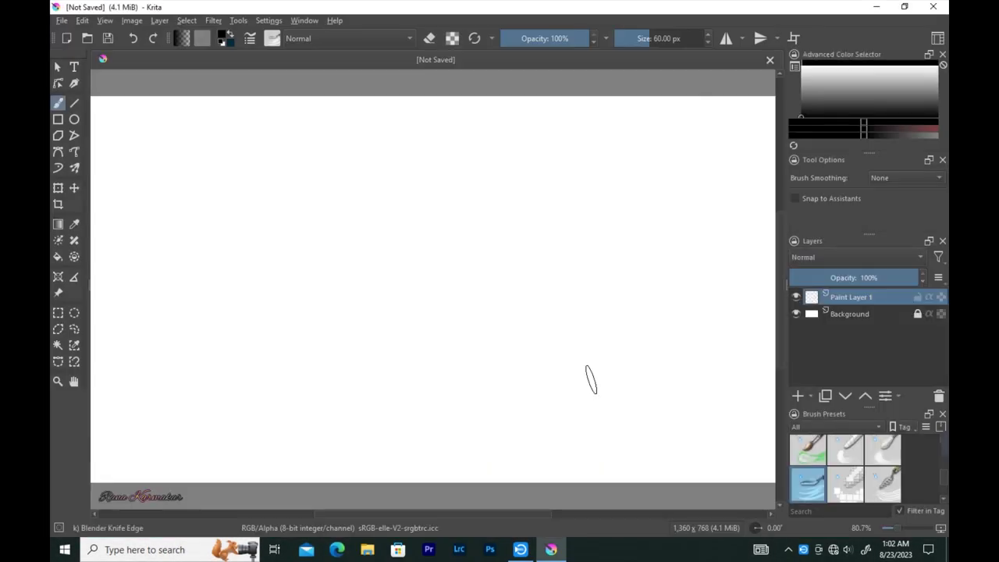
# Switch to the Basic-4 Flow Opacity brush and undo a stray stroke
pyautogui.click(272, 38)
pyautogui.click(331, 130)
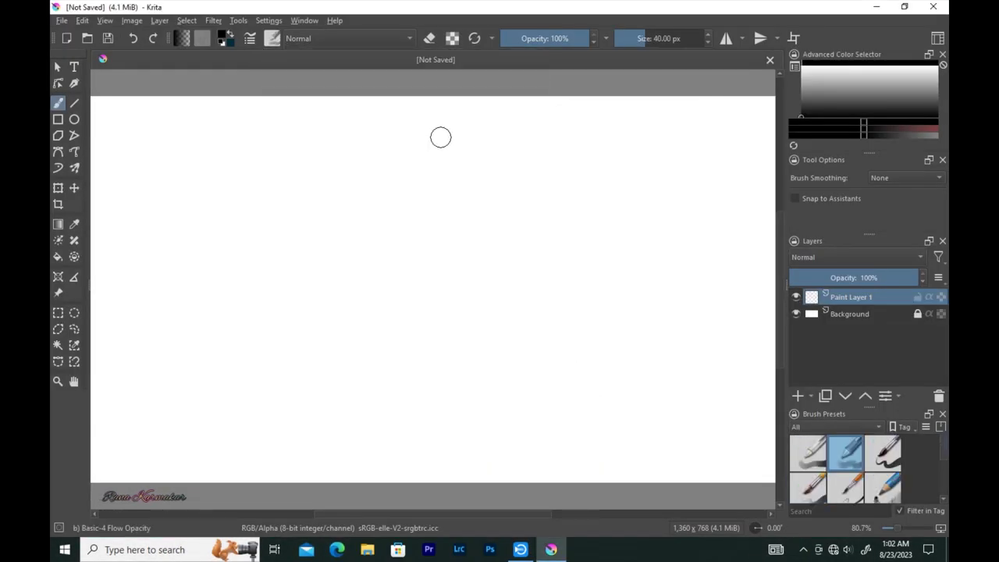
pyautogui.scroll(-1, 418, 171)
pyautogui.hotkey('ctrl', 'z')
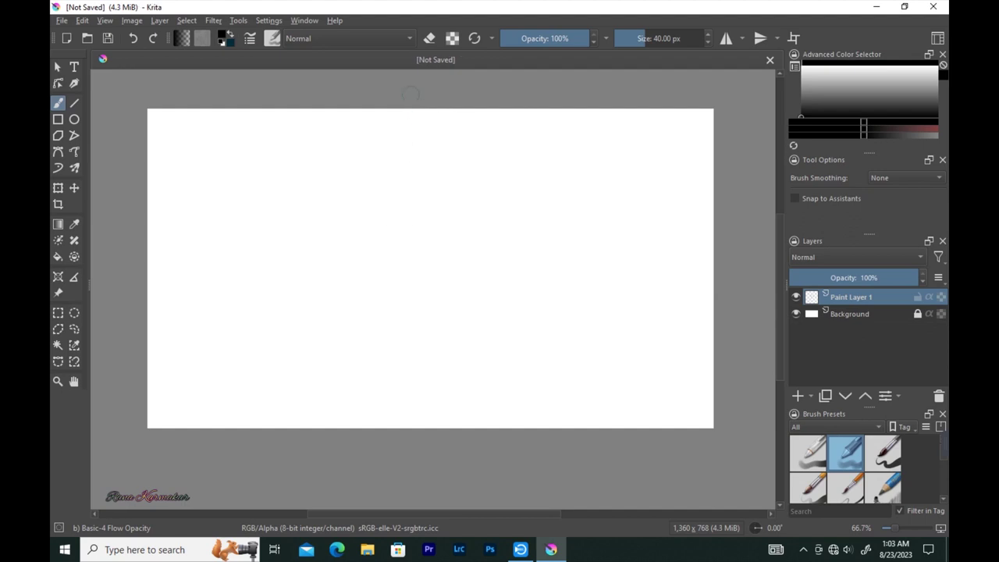
# Paint a solid black band across the top of the canvas
pyautogui.moveTo(364, 118); pyautogui.dragTo(662, 118)
pyautogui.moveTo(367, 116)
pyautogui.mouseDown()
pyautogui.moveTo(302, 116)
pyautogui.moveTo(424, 113)
pyautogui.moveTo(158, 116)
pyautogui.mouseUp()
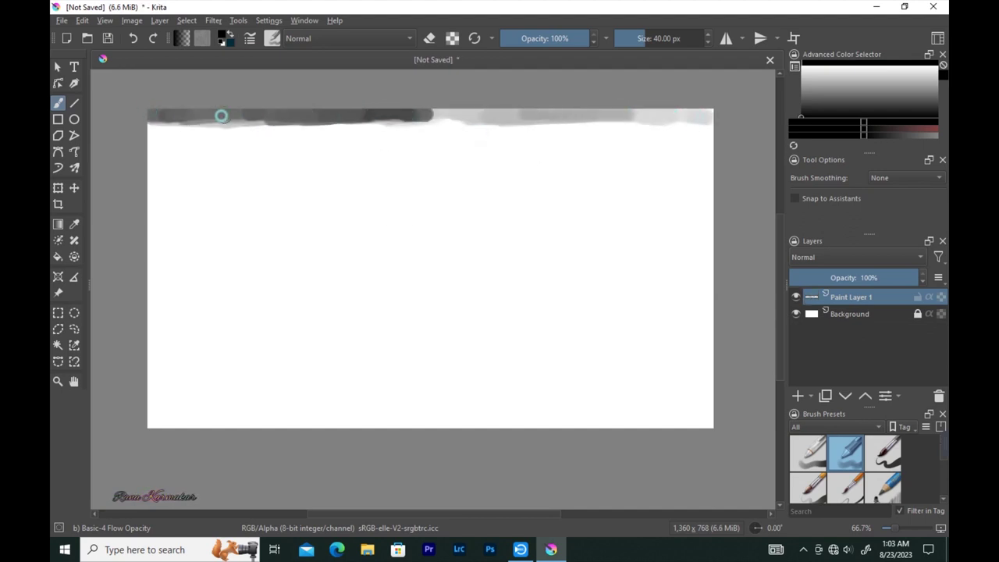
pyautogui.moveTo(221, 116); pyautogui.dragTo(210, 127)
pyautogui.moveTo(437, 114)
pyautogui.mouseDown()
pyautogui.moveTo(535, 145)
pyautogui.moveTo(697, 112)
pyautogui.moveTo(437, 111)
pyautogui.mouseUp()
pyautogui.moveTo(365, 117)
pyautogui.mouseDown()
pyautogui.moveTo(276, 114)
pyautogui.moveTo(564, 112)
pyautogui.moveTo(214, 112)
pyautogui.moveTo(713, 125)
pyautogui.moveTo(361, 129)
pyautogui.mouseUp()
pyautogui.moveTo(460, 132)
pyautogui.mouseDown()
pyautogui.moveTo(218, 130)
pyautogui.moveTo(598, 131)
pyautogui.moveTo(211, 138)
pyautogui.mouseUp()
# Brush cyan, then darker teal, along the black band's lower edge
pyautogui.click(873, 80)
pyautogui.moveTo(462, 140)
pyautogui.mouseDown()
pyautogui.moveTo(273, 148)
pyautogui.moveTo(648, 150)
pyautogui.moveTo(155, 159)
pyautogui.moveTo(458, 161)
pyautogui.moveTo(150, 150)
pyautogui.moveTo(601, 140)
pyautogui.moveTo(613, 151)
pyautogui.moveTo(584, 159)
pyautogui.moveTo(759, 147)
pyautogui.mouseUp()
pyautogui.click(872, 93)
pyautogui.moveTo(484, 165)
pyautogui.mouseDown()
pyautogui.moveTo(308, 172)
pyautogui.moveTo(646, 163)
pyautogui.moveTo(304, 167)
pyautogui.mouseUp()
pyautogui.moveTo(304, 167); pyautogui.dragTo(331, 162)
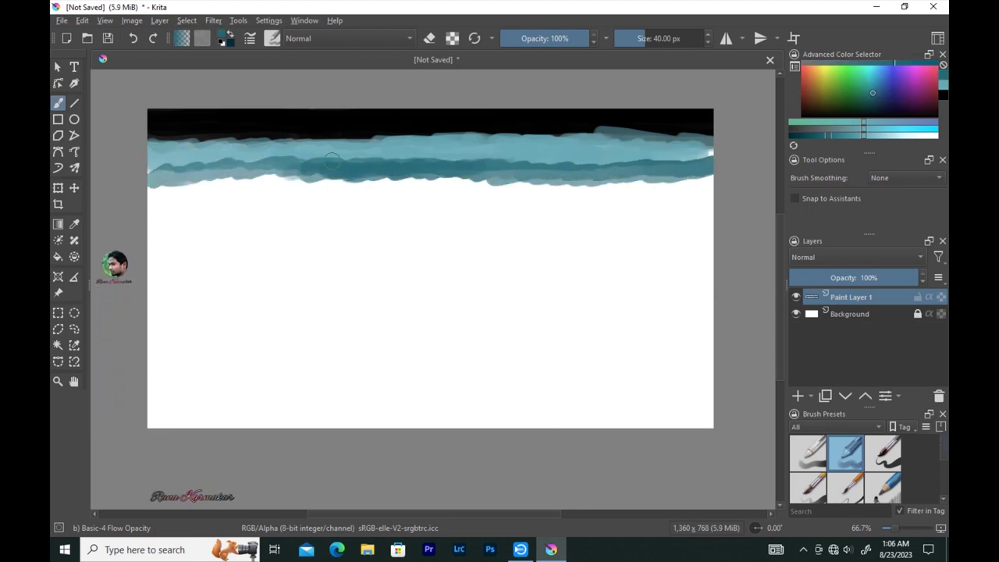
pyautogui.click(849, 112)
# Lay a green linear gradient over the top and brush green strokes across the sky
pyautogui.press('g')
pyautogui.moveTo(439, 106); pyautogui.dragTo(445, 261)
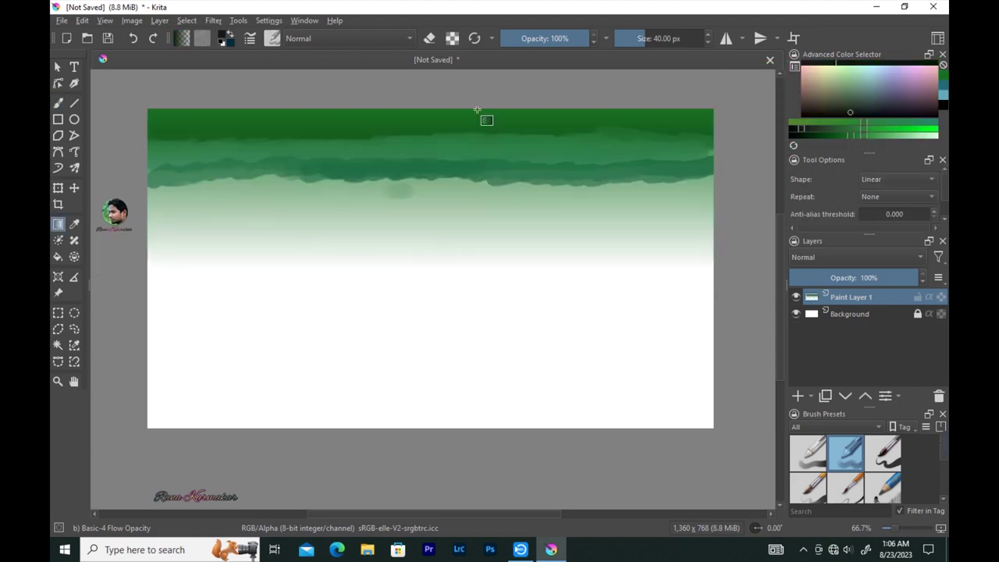
pyautogui.press('b')
pyautogui.click(173, 201)
pyautogui.moveTo(174, 200)
pyautogui.mouseDown()
pyautogui.moveTo(268, 190)
pyautogui.moveTo(504, 196)
pyautogui.mouseUp()
pyautogui.moveTo(411, 176); pyautogui.dragTo(639, 182)
# Paint darker strokes along the band and reapply a vertical gradient down from the top
pyautogui.press('k')
pyautogui.moveTo(524, 196)
pyautogui.mouseDown()
pyautogui.moveTo(231, 182)
pyautogui.moveTo(338, 200)
pyautogui.moveTo(482, 187)
pyautogui.moveTo(710, 197)
pyautogui.mouseUp()
pyautogui.moveTo(460, 204); pyautogui.dragTo(160, 201)
pyautogui.press('g')
pyautogui.moveTo(435, 109); pyautogui.dragTo(437, 341)
pyautogui.press('b')
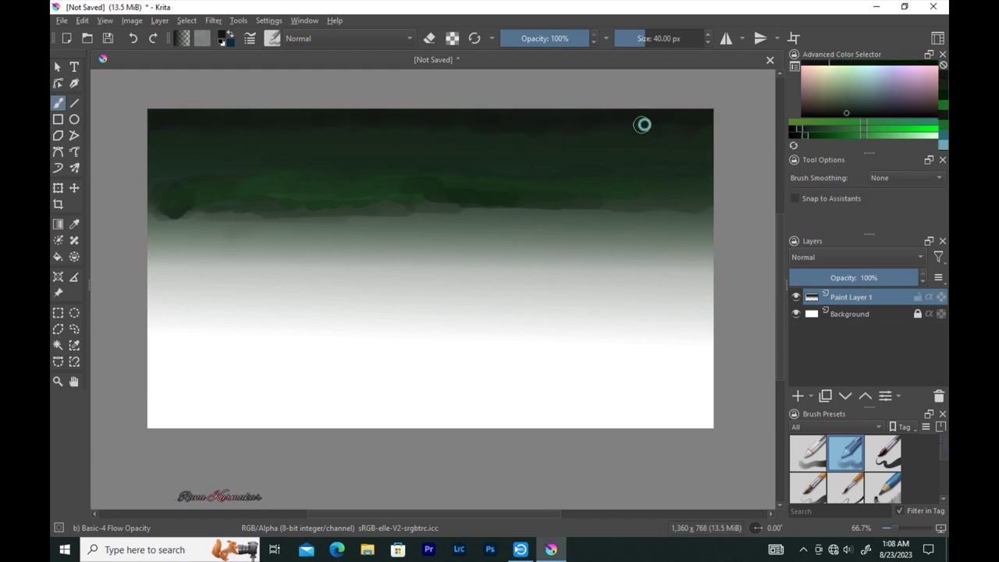
# Blend teal dabs into the dark sky with sampled dark green, then add a light-green horizon streak
pyautogui.moveTo(858, 77); pyautogui.dragTo(867, 97)
pyautogui.moveTo(346, 146); pyautogui.dragTo(363, 145)
pyautogui.moveTo(532, 146); pyautogui.dragTo(579, 144)
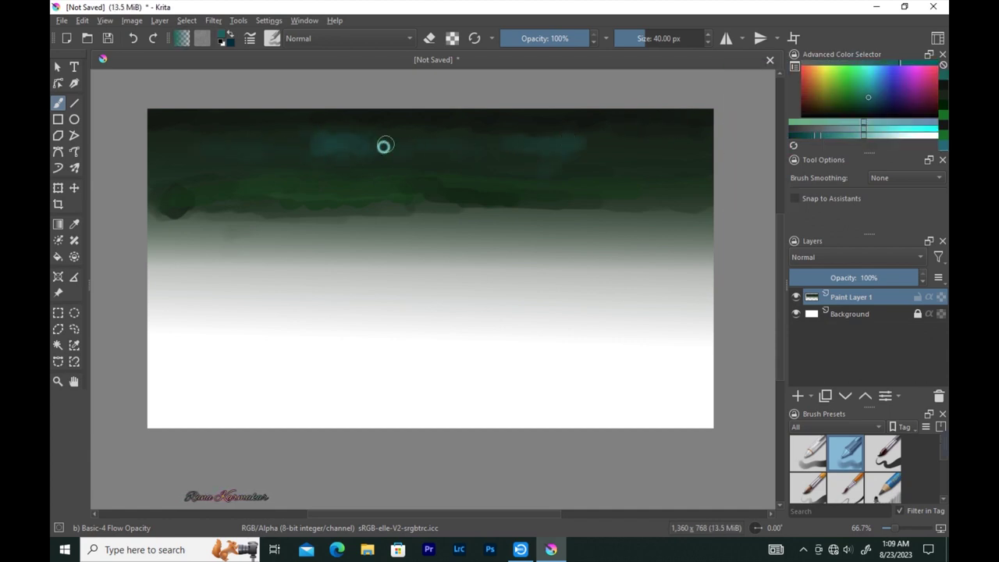
pyautogui.keyDown('ctrl'); pyautogui.click(436, 113); pyautogui.keyUp('ctrl')
pyautogui.moveTo(348, 141)
pyautogui.mouseDown()
pyautogui.moveTo(334, 135)
pyautogui.moveTo(343, 149)
pyautogui.mouseUp()
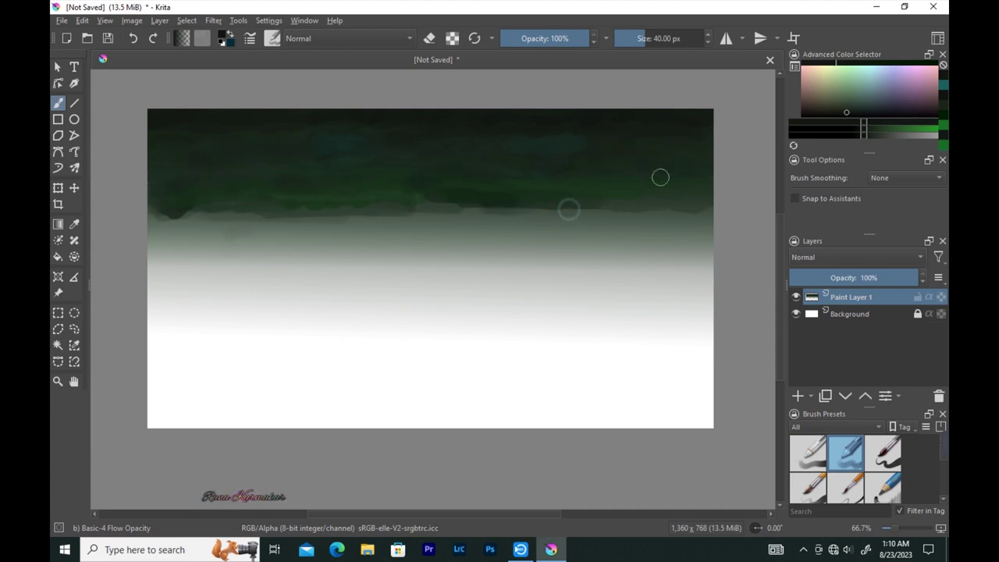
pyautogui.click(845, 71)
pyautogui.moveTo(530, 209); pyautogui.dragTo(261, 221)
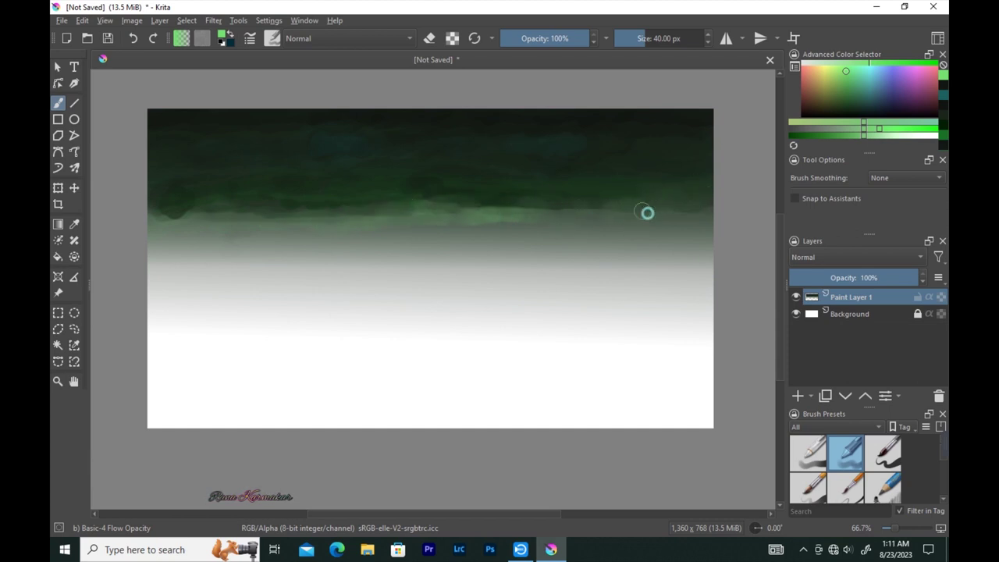
# Paint light green along the horizon band and extend the green mist lower
pyautogui.click(909, 128)
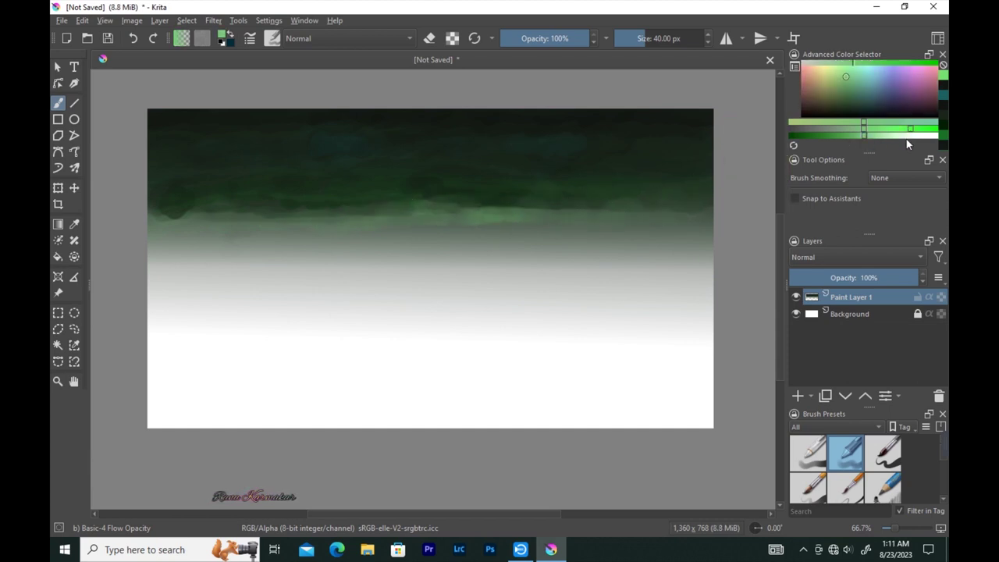
pyautogui.moveTo(403, 211)
pyautogui.mouseDown()
pyautogui.moveTo(242, 238)
pyautogui.moveTo(450, 192)
pyautogui.moveTo(461, 218)
pyautogui.mouseUp()
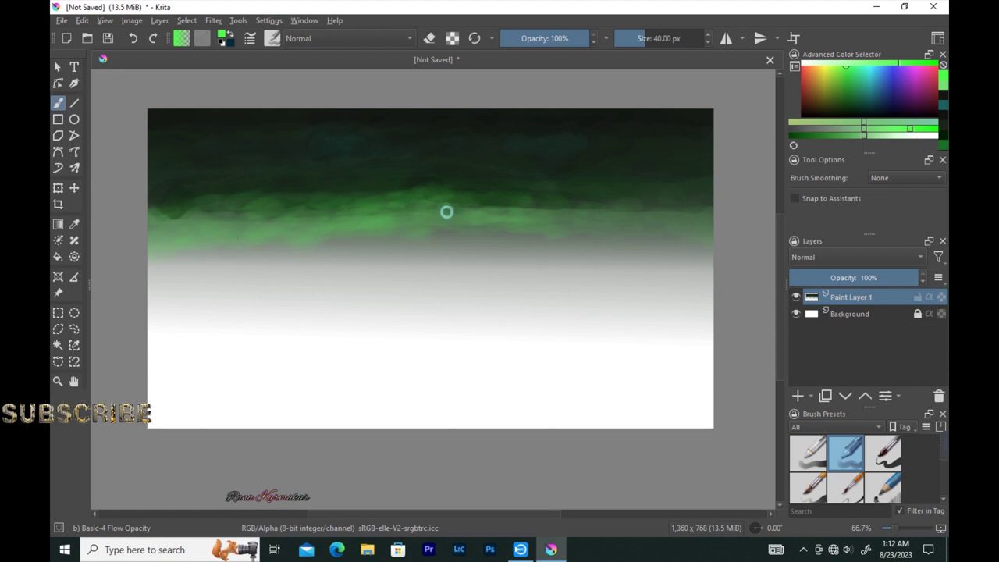
pyautogui.moveTo(653, 214)
pyautogui.mouseDown()
pyautogui.moveTo(667, 196)
pyautogui.moveTo(138, 206)
pyautogui.moveTo(479, 185)
pyautogui.moveTo(549, 238)
pyautogui.mouseUp()
pyautogui.keyDown('ctrl'); pyautogui.click(687, 164); pyautogui.keyUp('ctrl')
pyautogui.moveTo(601, 247)
pyautogui.mouseDown()
pyautogui.moveTo(348, 261)
pyautogui.moveTo(156, 232)
pyautogui.moveTo(497, 274)
pyautogui.mouseUp()
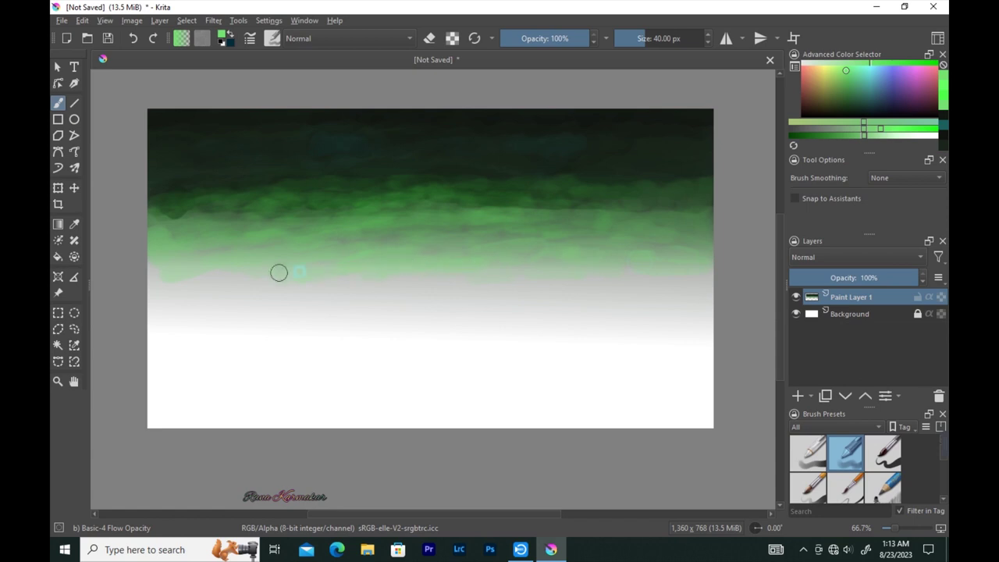
pyautogui.moveTo(539, 206); pyautogui.dragTo(577, 205)
pyautogui.keyDown('ctrl'); pyautogui.click(561, 203); pyautogui.keyUp('ctrl')
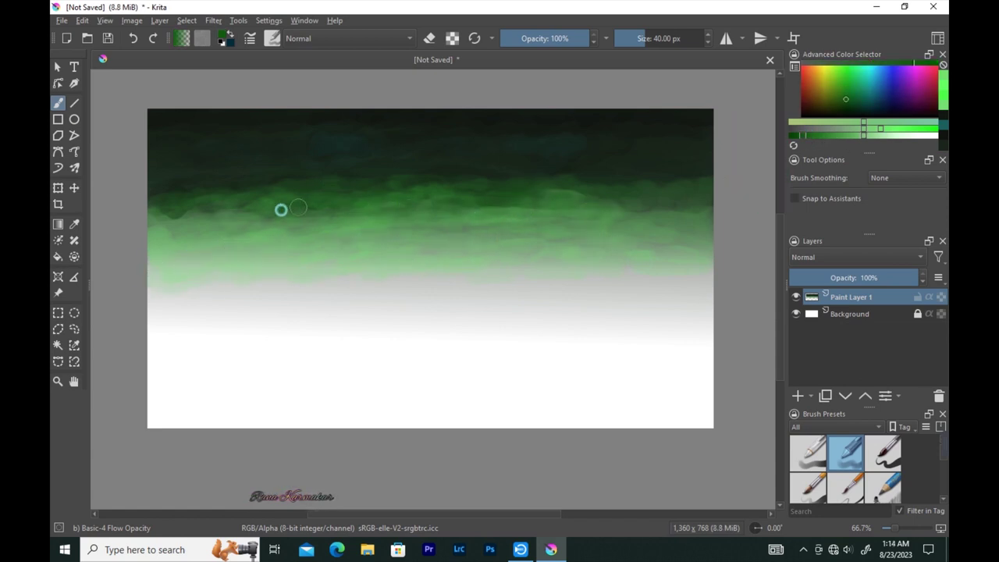
pyautogui.moveTo(354, 173); pyautogui.dragTo(567, 181)
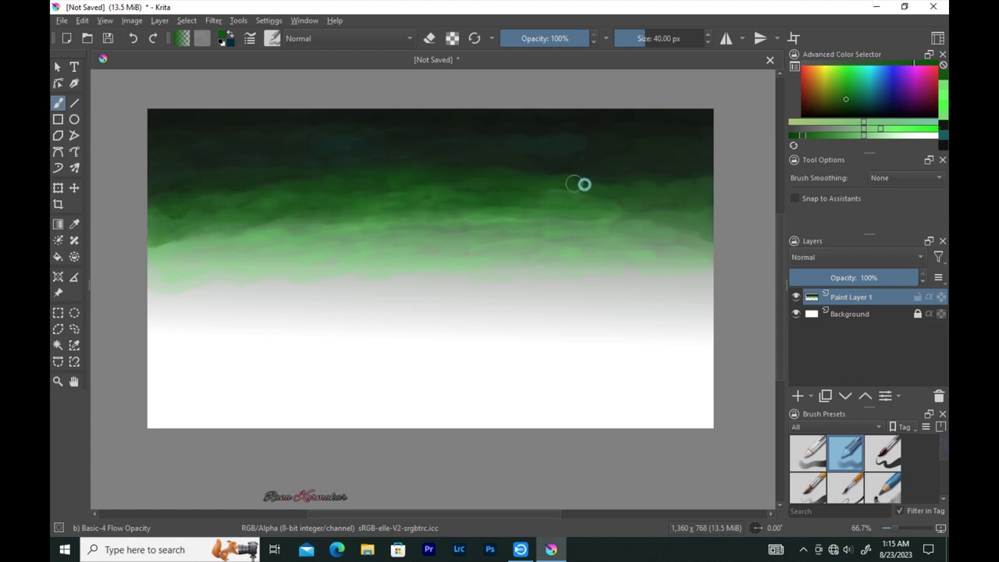
# Lay broad light-green strokes across the band, spreading the glow left, right and downward
pyautogui.keyDown('ctrl'); pyautogui.click(163, 234); pyautogui.keyUp('ctrl')
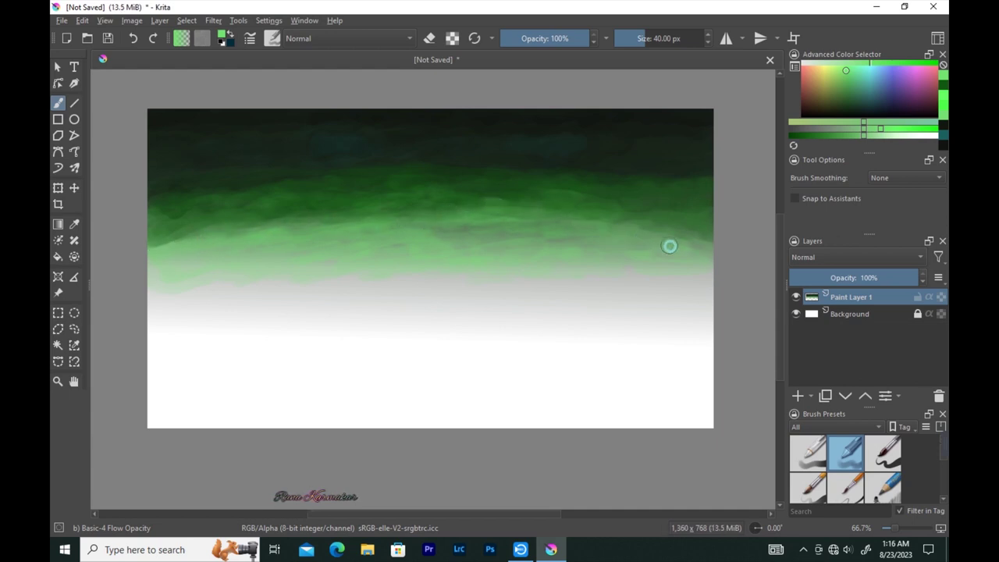
pyautogui.moveTo(563, 241); pyautogui.dragTo(404, 236)
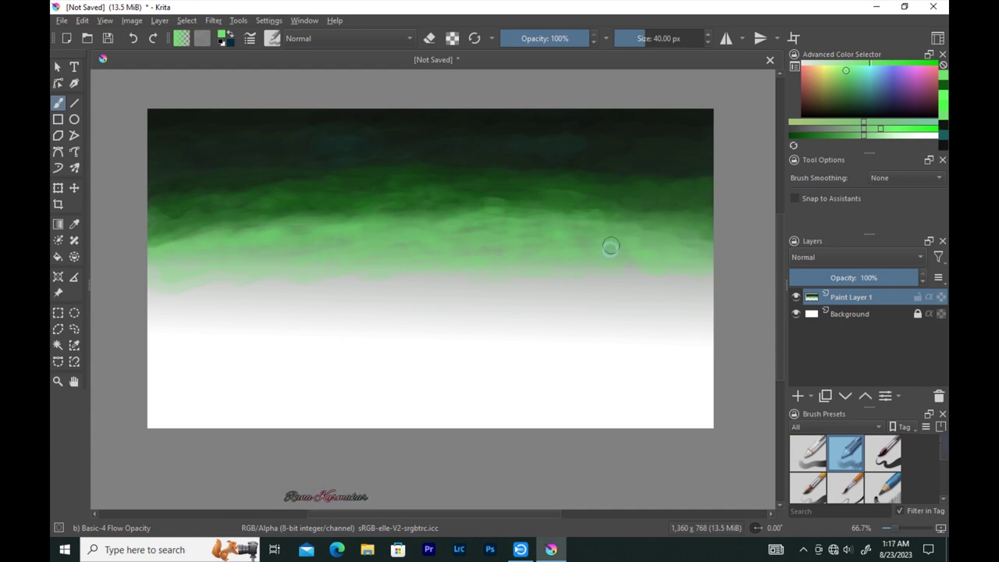
pyautogui.moveTo(187, 247); pyautogui.dragTo(537, 217)
pyautogui.moveTo(639, 231); pyautogui.dragTo(679, 234)
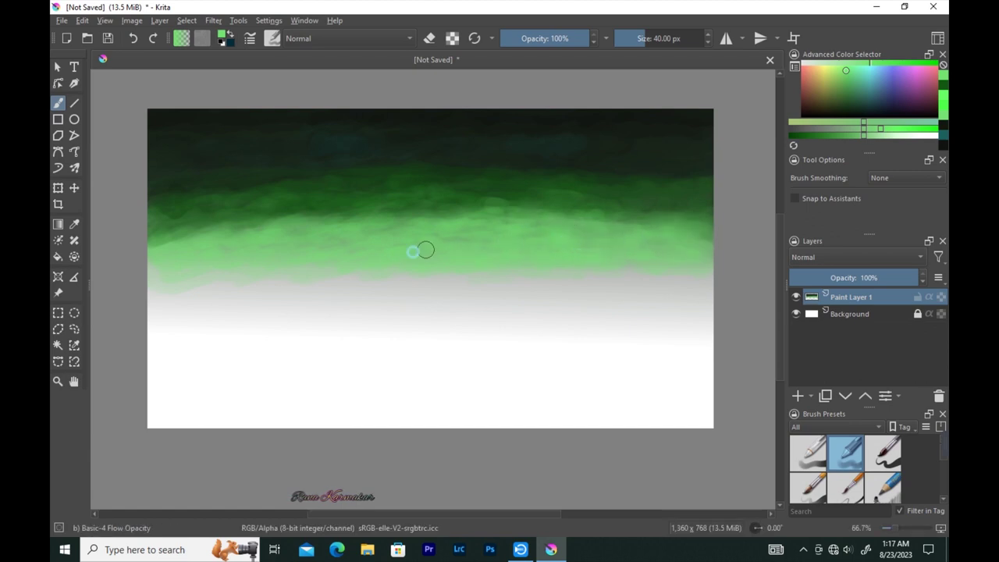
pyautogui.moveTo(156, 278)
pyautogui.mouseDown()
pyautogui.moveTo(180, 268)
pyautogui.moveTo(339, 280)
pyautogui.mouseUp()
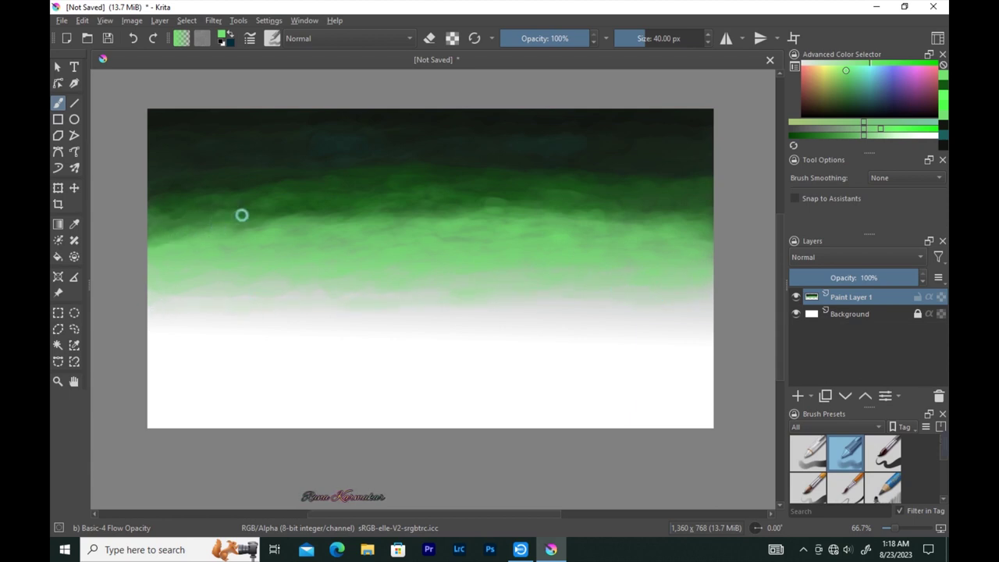
pyautogui.moveTo(242, 214); pyautogui.dragTo(255, 220)
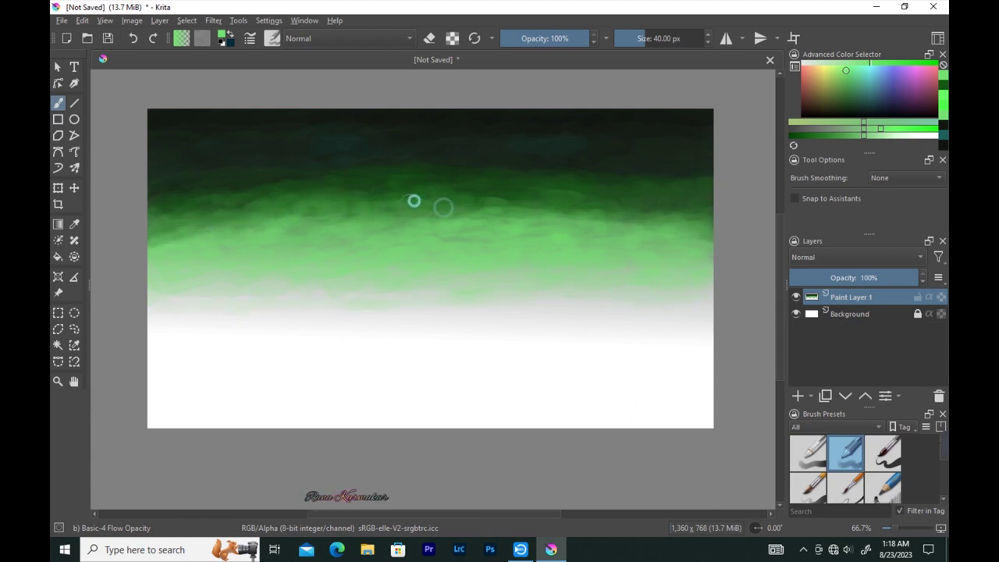
pyautogui.moveTo(660, 213); pyautogui.dragTo(615, 210)
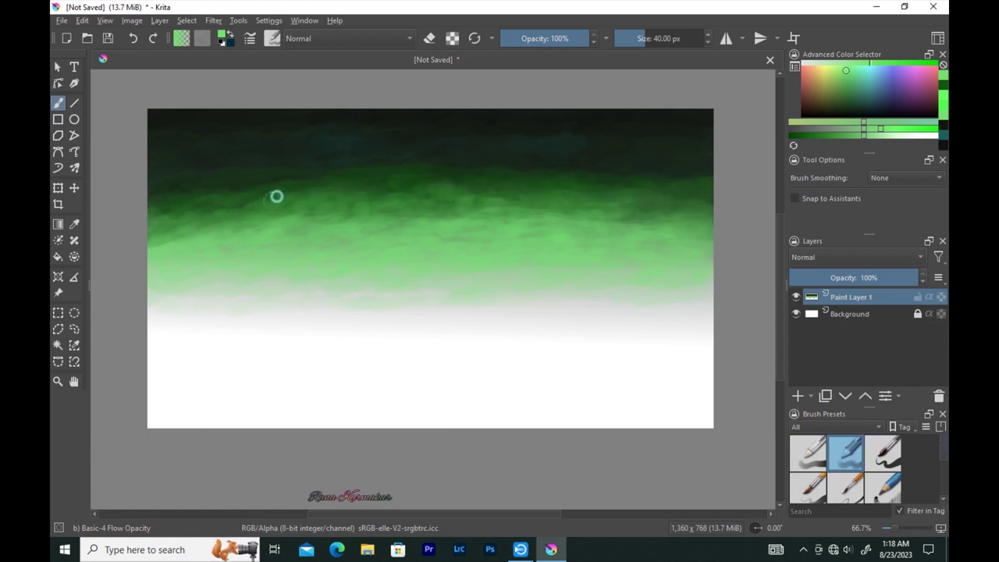
pyautogui.keyDown('ctrl'); pyautogui.click(499, 155); pyautogui.keyUp('ctrl')
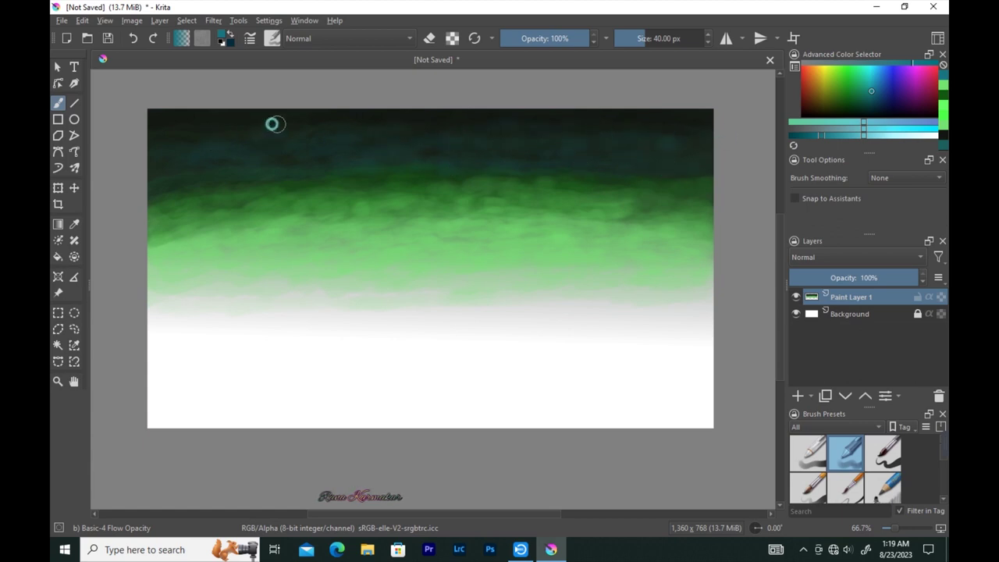
# Paint darker green across the sky band, enlarging the brush to 110 px
pyautogui.click(875, 122)
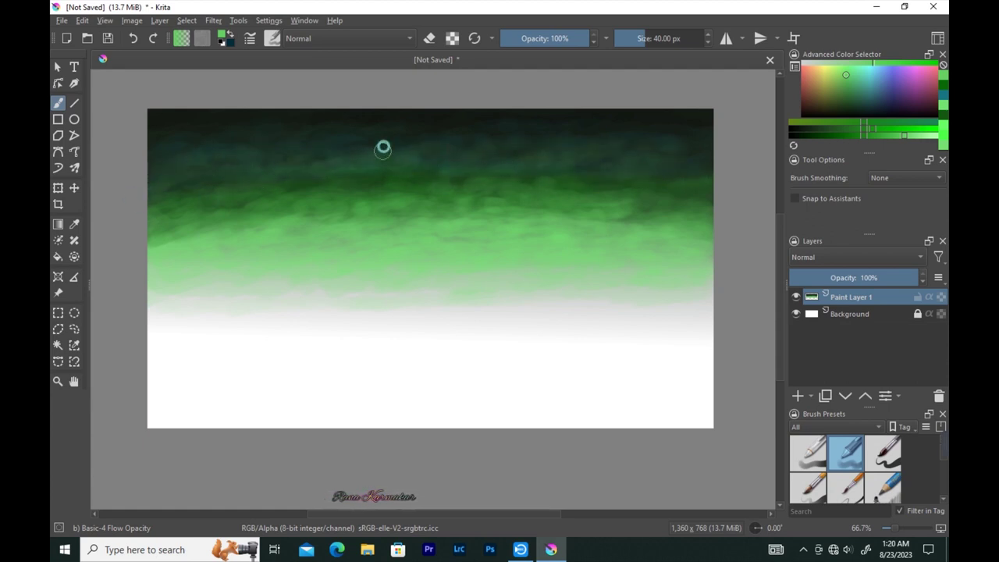
pyautogui.click(809, 132)
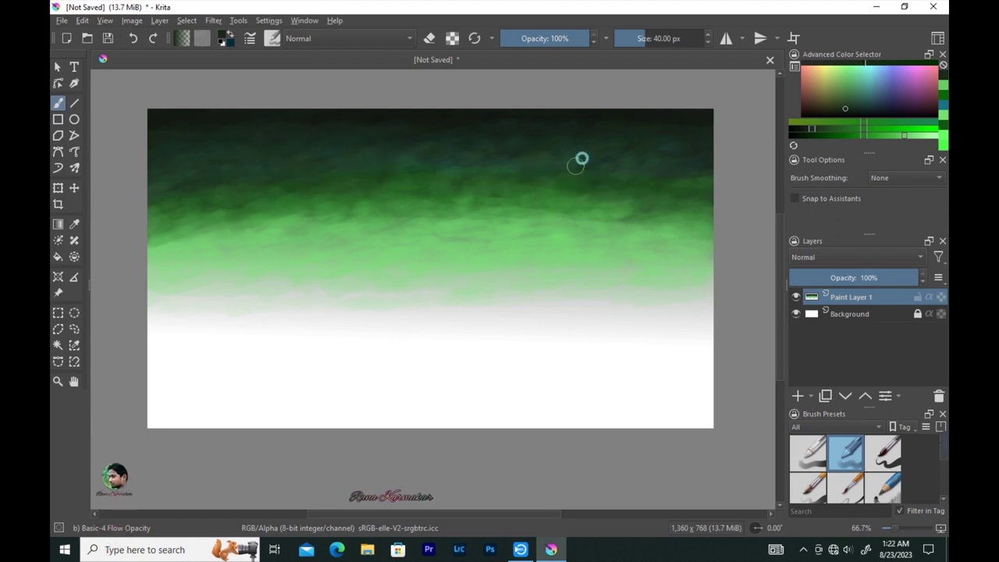
pyautogui.moveTo(632, 229)
pyautogui.mouseDown()
pyautogui.moveTo(360, 221)
pyautogui.moveTo(154, 258)
pyautogui.moveTo(190, 271)
pyautogui.moveTo(406, 263)
pyautogui.moveTo(408, 282)
pyautogui.moveTo(636, 237)
pyautogui.moveTo(289, 274)
pyautogui.moveTo(390, 273)
pyautogui.moveTo(256, 239)
pyautogui.mouseUp()
pyautogui.press(']')
pyautogui.press(']')
pyautogui.press(']')
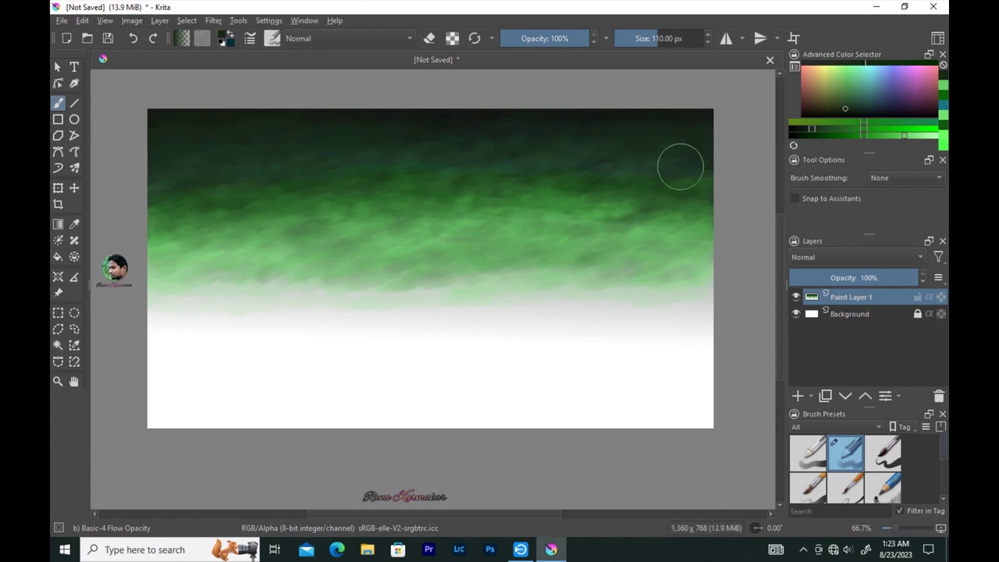
pyautogui.moveTo(681, 163)
pyautogui.mouseDown()
pyautogui.moveTo(226, 221)
pyautogui.moveTo(270, 297)
pyautogui.moveTo(295, 242)
pyautogui.mouseUp()
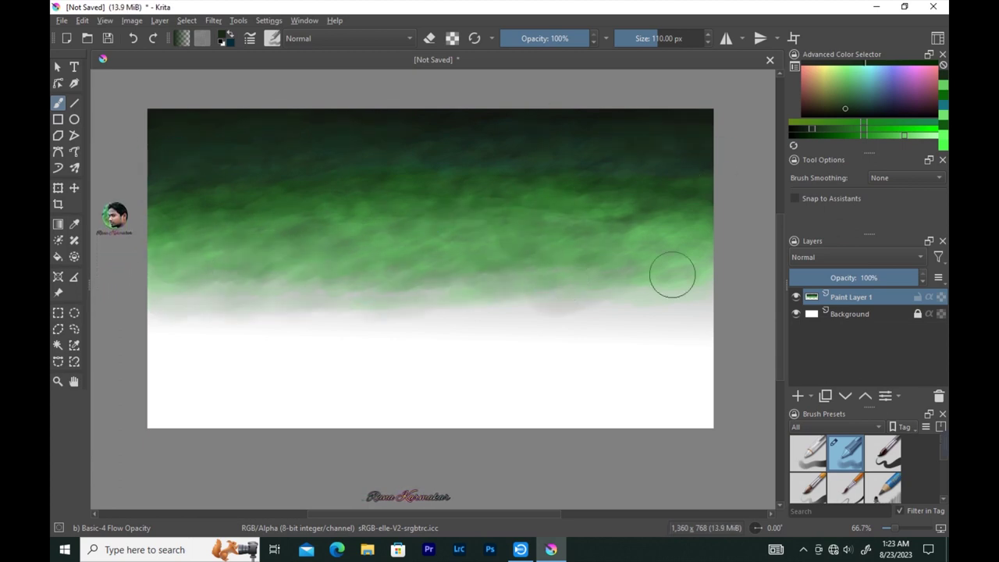
# Brush soft yellow below the green band on both sides
pyautogui.click(824, 69)
pyautogui.moveTo(664, 305)
pyautogui.mouseDown()
pyautogui.moveTo(270, 285)
pyautogui.moveTo(339, 298)
pyautogui.mouseUp()
pyautogui.moveTo(225, 351)
pyautogui.mouseDown()
pyautogui.moveTo(156, 330)
pyautogui.moveTo(319, 283)
pyautogui.moveTo(218, 272)
pyautogui.moveTo(461, 301)
pyautogui.mouseUp()
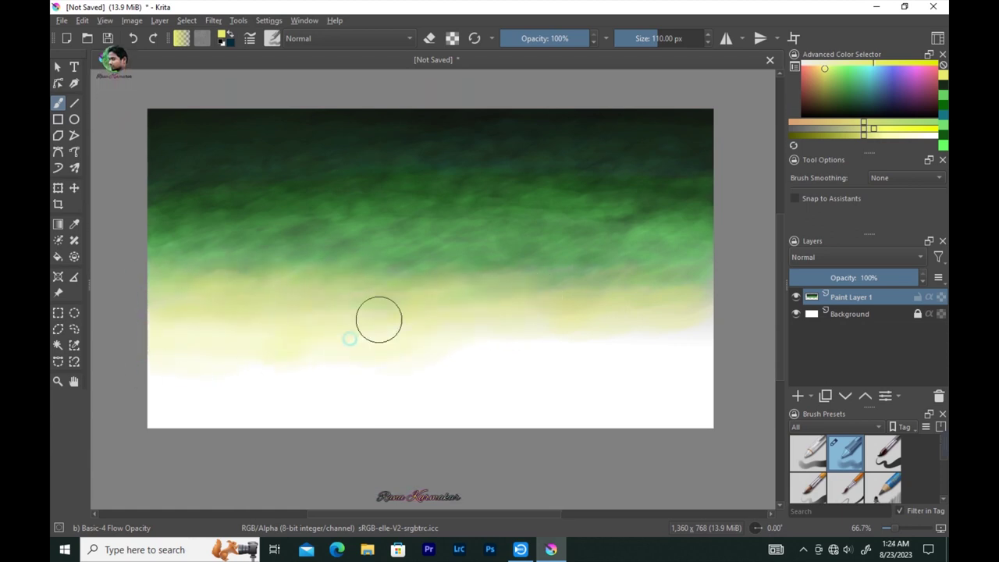
# Spread yellow across the lower-right canvas and add Paint Layer 2 for the trees
pyautogui.moveTo(691, 341)
pyautogui.mouseDown()
pyautogui.moveTo(575, 351)
pyautogui.moveTo(172, 315)
pyautogui.moveTo(202, 339)
pyautogui.moveTo(497, 328)
pyautogui.moveTo(692, 390)
pyautogui.moveTo(689, 416)
pyautogui.moveTo(161, 390)
pyautogui.moveTo(682, 397)
pyautogui.moveTo(229, 377)
pyautogui.mouseUp()
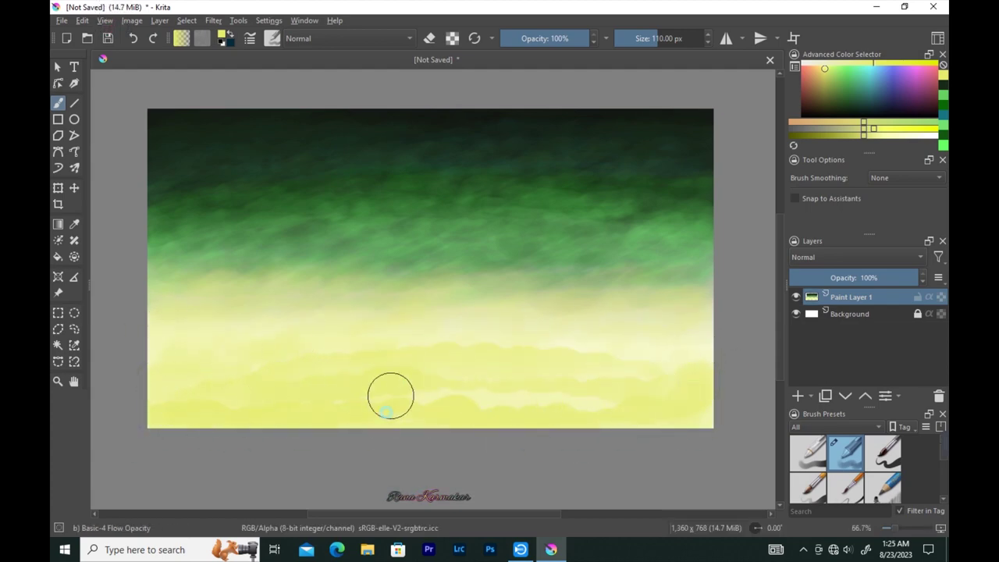
pyautogui.moveTo(683, 304); pyautogui.dragTo(492, 305)
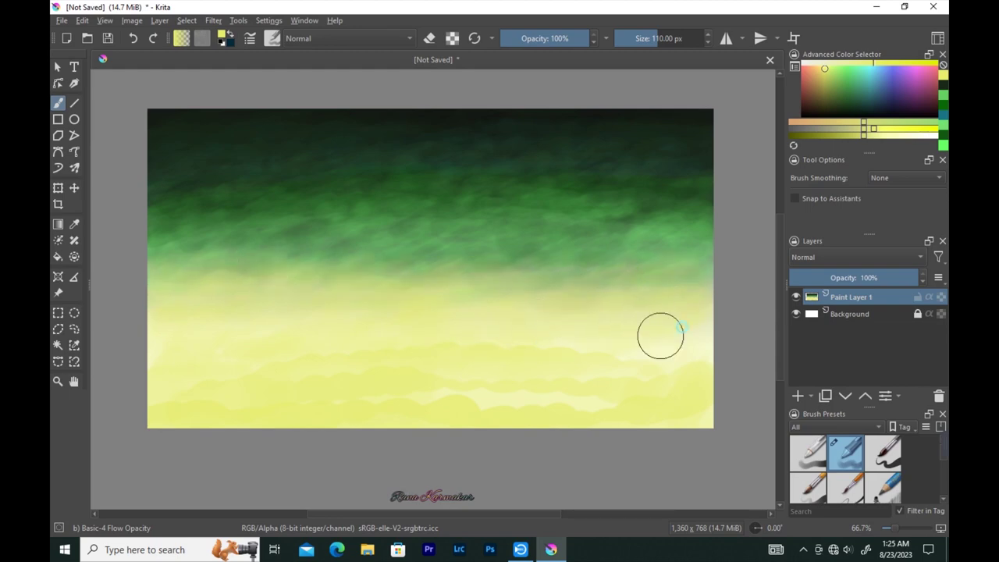
pyautogui.press('Insert')
pyautogui.click(272, 38)
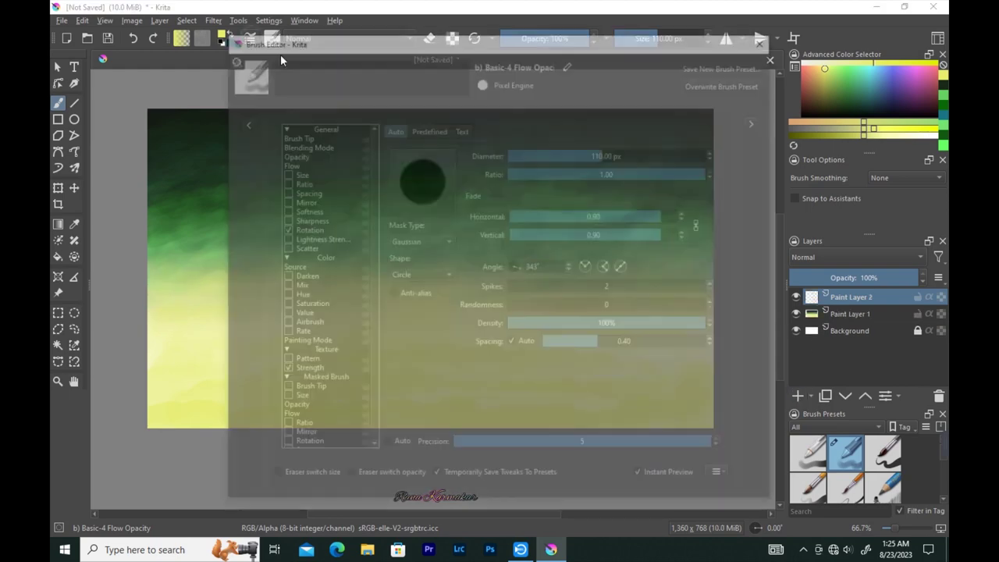
# With black, paint a pine tree along the left canvas edge, shrinking the brush to 51 px
pyautogui.scroll(-3, 546, 298)
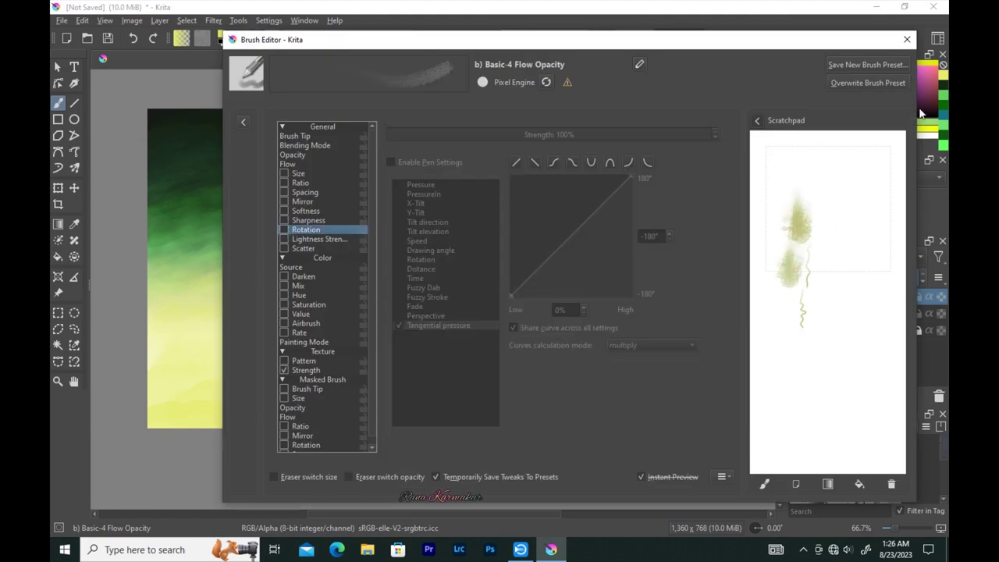
pyautogui.click(921, 113)
pyautogui.moveTo(156, 253)
pyautogui.mouseDown()
pyautogui.moveTo(168, 355)
pyautogui.moveTo(152, 418)
pyautogui.mouseUp()
pyautogui.moveTo(156, 221)
pyautogui.mouseDown()
pyautogui.moveTo(189, 390)
pyautogui.moveTo(156, 216)
pyautogui.moveTo(180, 178)
pyautogui.moveTo(166, 195)
pyautogui.mouseUp()
pyautogui.press('[')
pyautogui.press('[')
pyautogui.press('[')
pyautogui.moveTo(167, 261); pyautogui.dragTo(151, 427)
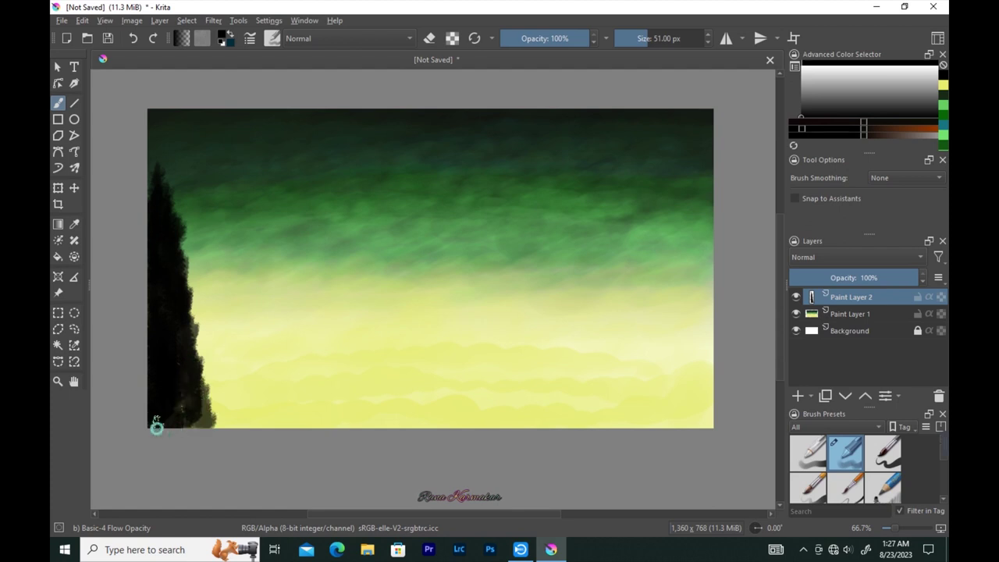
# Paint a second pine beside it with a 41 px brush
pyautogui.moveTo(221, 258)
pyautogui.mouseDown()
pyautogui.moveTo(223, 334)
pyautogui.moveTo(245, 330)
pyautogui.moveTo(218, 360)
pyautogui.moveTo(250, 367)
pyautogui.moveTo(208, 397)
pyautogui.moveTo(262, 410)
pyautogui.moveTo(218, 425)
pyautogui.mouseUp()
pyautogui.press('[')
pyautogui.moveTo(217, 237); pyautogui.dragTo(205, 369)
pyautogui.moveTo(231, 281)
pyautogui.mouseDown()
pyautogui.moveTo(241, 335)
pyautogui.moveTo(222, 325)
pyautogui.mouseUp()
pyautogui.moveTo(207, 382)
pyautogui.mouseDown()
pyautogui.moveTo(252, 368)
pyautogui.moveTo(218, 417)
pyautogui.moveTo(219, 358)
pyautogui.mouseUp()
pyautogui.moveTo(212, 241); pyautogui.dragTo(202, 364)
pyautogui.moveTo(224, 285)
pyautogui.mouseDown()
pyautogui.moveTo(245, 357)
pyautogui.moveTo(241, 394)
pyautogui.moveTo(196, 316)
pyautogui.mouseUp()
pyautogui.moveTo(177, 245); pyautogui.dragTo(193, 382)
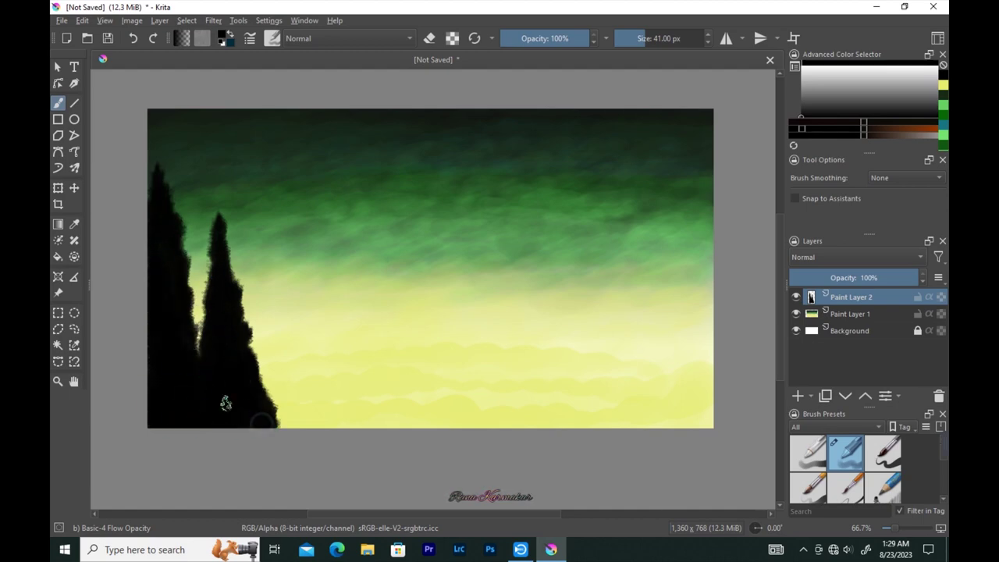
# Add the middle pine trees and two tall pines at the right edge
pyautogui.moveTo(277, 343)
pyautogui.mouseDown()
pyautogui.moveTo(266, 358)
pyautogui.moveTo(276, 335)
pyautogui.moveTo(283, 405)
pyautogui.moveTo(272, 372)
pyautogui.mouseUp()
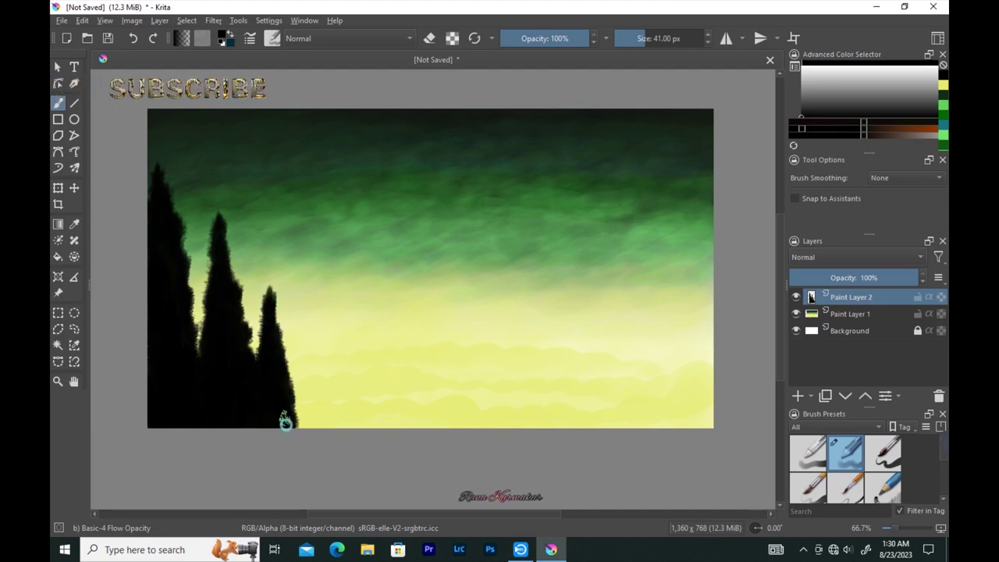
pyautogui.moveTo(289, 335); pyautogui.dragTo(308, 414)
pyautogui.moveTo(320, 306)
pyautogui.mouseDown()
pyautogui.moveTo(323, 414)
pyautogui.moveTo(307, 363)
pyautogui.moveTo(339, 328)
pyautogui.moveTo(350, 408)
pyautogui.mouseUp()
pyautogui.moveTo(370, 289)
pyautogui.mouseDown()
pyautogui.moveTo(380, 360)
pyautogui.moveTo(368, 413)
pyautogui.moveTo(380, 414)
pyautogui.moveTo(355, 421)
pyautogui.mouseUp()
pyautogui.moveTo(405, 257)
pyautogui.mouseDown()
pyautogui.moveTo(396, 369)
pyautogui.moveTo(424, 375)
pyautogui.moveTo(408, 281)
pyautogui.moveTo(416, 346)
pyautogui.moveTo(394, 377)
pyautogui.moveTo(411, 383)
pyautogui.moveTo(404, 403)
pyautogui.moveTo(424, 408)
pyautogui.mouseUp()
pyautogui.moveTo(365, 326)
pyautogui.mouseDown()
pyautogui.moveTo(379, 379)
pyautogui.moveTo(374, 330)
pyautogui.moveTo(336, 393)
pyautogui.moveTo(346, 363)
pyautogui.moveTo(372, 411)
pyautogui.moveTo(361, 380)
pyautogui.mouseUp()
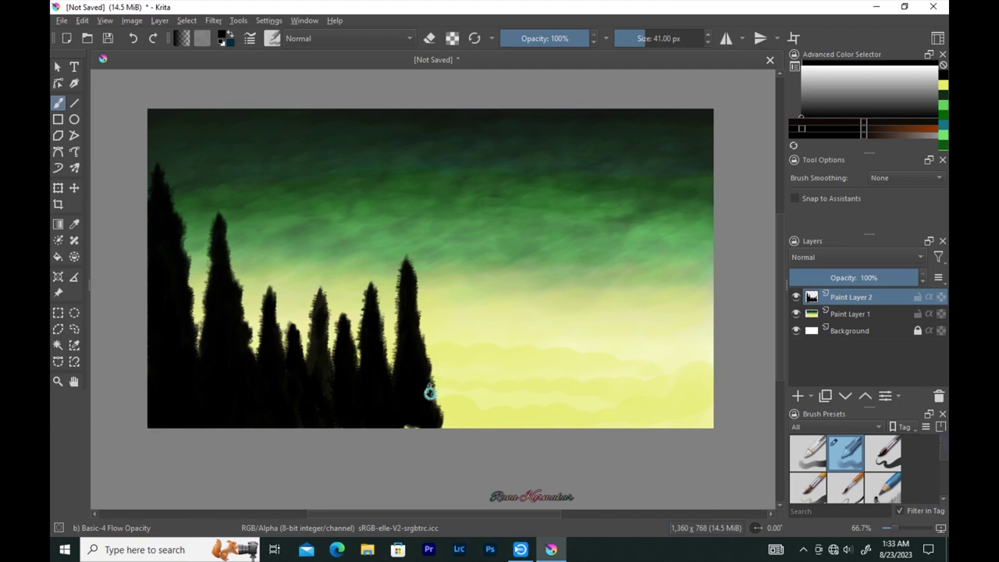
pyautogui.moveTo(319, 319); pyautogui.dragTo(324, 364)
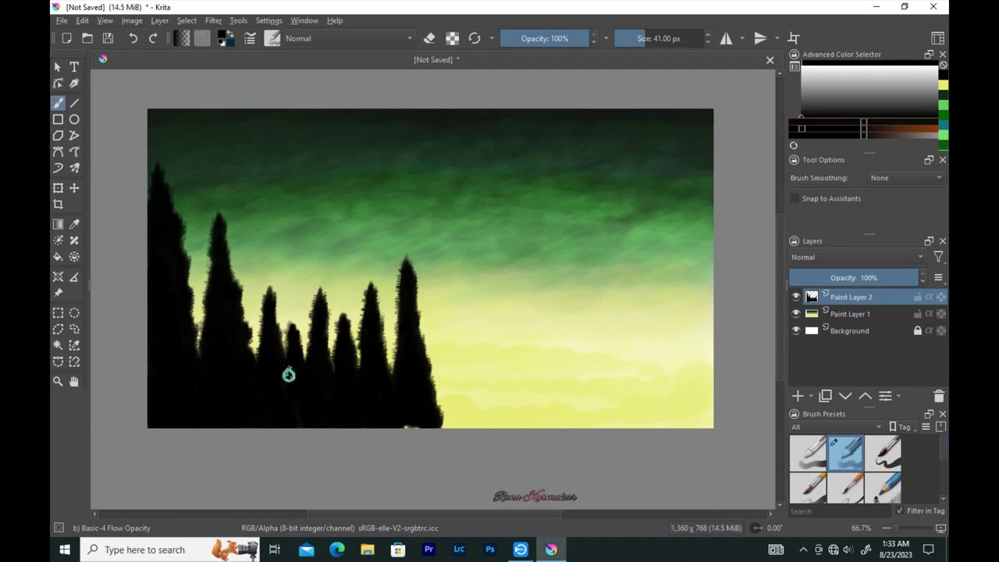
pyautogui.moveTo(705, 170); pyautogui.dragTo(659, 426)
pyautogui.moveTo(706, 188)
pyautogui.mouseDown()
pyautogui.moveTo(709, 274)
pyautogui.moveTo(677, 364)
pyautogui.moveTo(703, 379)
pyautogui.moveTo(663, 408)
pyautogui.moveTo(662, 416)
pyautogui.moveTo(706, 422)
pyautogui.mouseUp()
pyautogui.moveTo(664, 278)
pyautogui.mouseDown()
pyautogui.moveTo(666, 214)
pyautogui.moveTo(682, 230)
pyautogui.moveTo(653, 272)
pyautogui.moveTo(644, 318)
pyautogui.moveTo(684, 238)
pyautogui.moveTo(673, 314)
pyautogui.moveTo(638, 283)
pyautogui.moveTo(618, 346)
pyautogui.moveTo(657, 346)
pyautogui.moveTo(608, 312)
pyautogui.moveTo(630, 348)
pyautogui.moveTo(620, 383)
pyautogui.moveTo(584, 350)
pyautogui.moveTo(573, 397)
pyautogui.moveTo(551, 305)
pyautogui.moveTo(539, 356)
pyautogui.moveTo(560, 400)
pyautogui.moveTo(591, 414)
pyautogui.moveTo(618, 401)
pyautogui.moveTo(608, 416)
pyautogui.moveTo(528, 383)
pyautogui.moveTo(517, 350)
pyautogui.moveTo(504, 392)
pyautogui.moveTo(481, 365)
pyautogui.moveTo(472, 425)
pyautogui.moveTo(439, 338)
pyautogui.moveTo(450, 357)
pyautogui.moveTo(451, 424)
pyautogui.mouseUp()
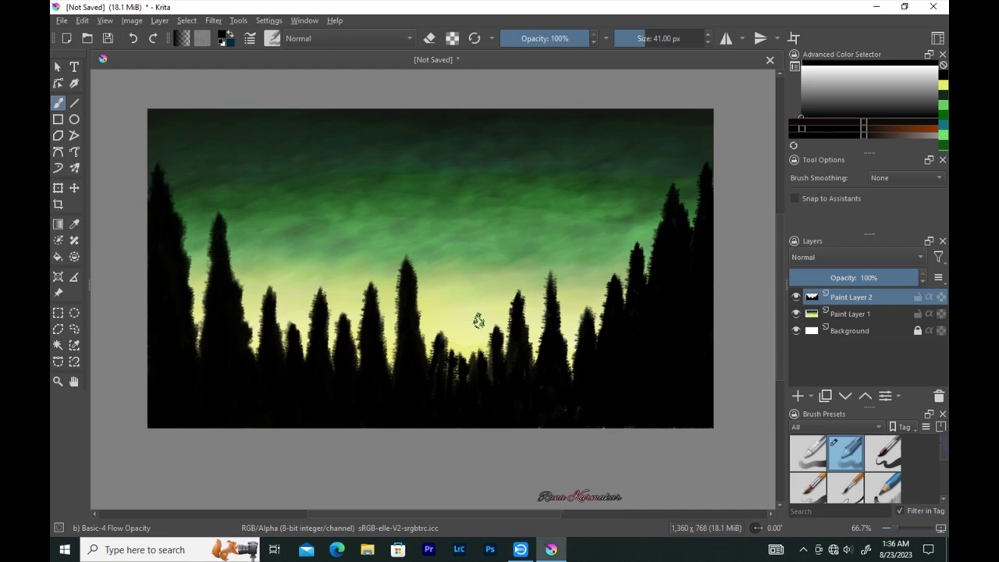
# Sample a dark green and streak it down the edges of the left and middle pines
pyautogui.click(74, 223)
pyautogui.click(280, 158)
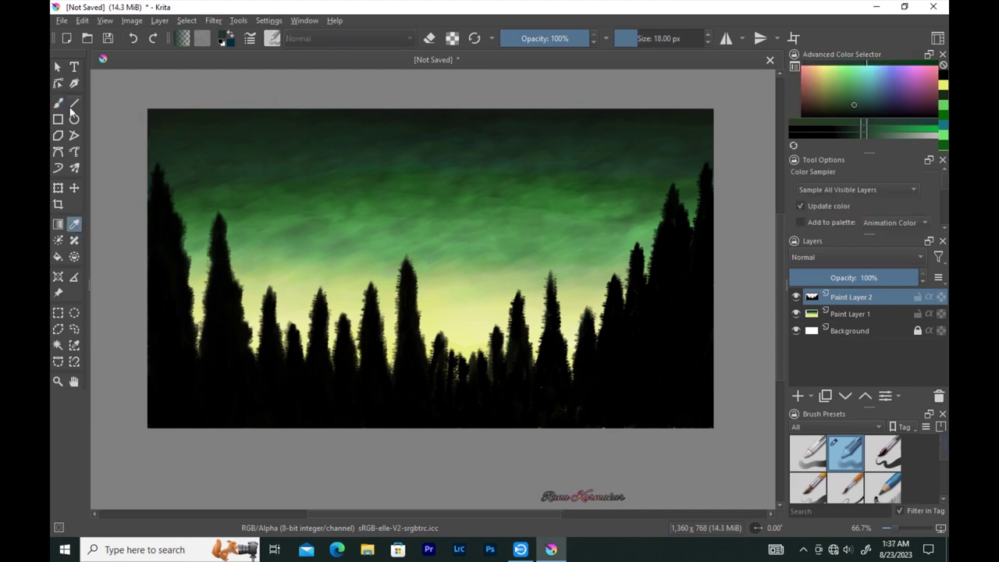
pyautogui.click(58, 102)
pyautogui.moveTo(698, 203); pyautogui.dragTo(700, 195)
pyautogui.keyDown('ctrl'); pyautogui.click(675, 225); pyautogui.keyUp('ctrl')
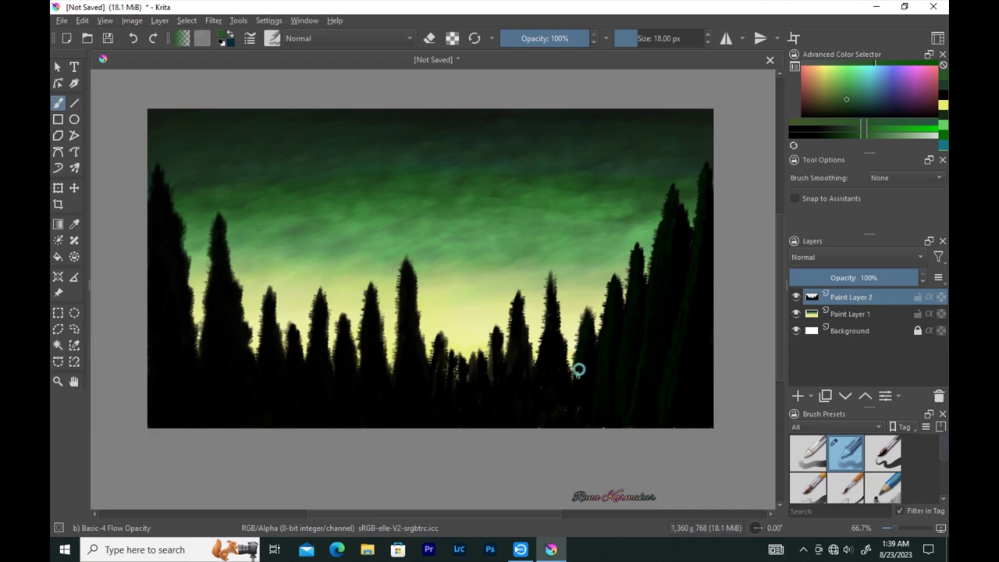
pyautogui.moveTo(547, 376); pyautogui.dragTo(549, 289)
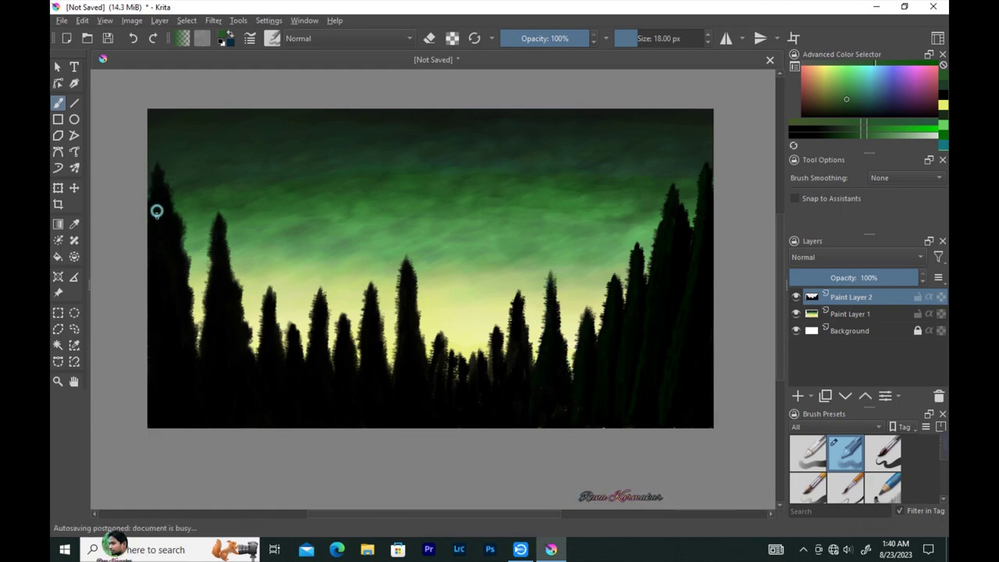
pyautogui.moveTo(174, 216); pyautogui.dragTo(211, 415)
pyautogui.moveTo(179, 263); pyautogui.dragTo(192, 383)
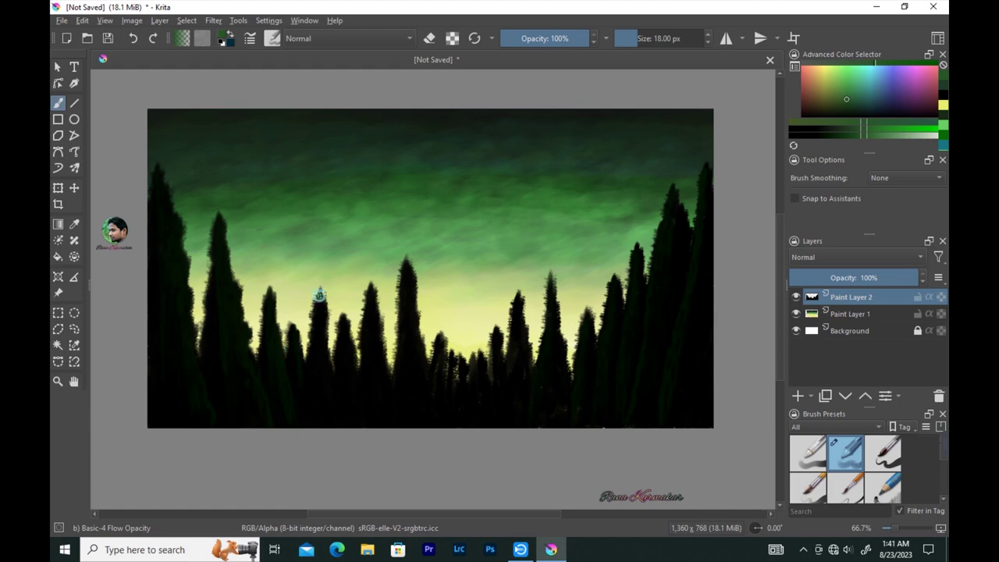
pyautogui.moveTo(344, 322); pyautogui.dragTo(391, 401)
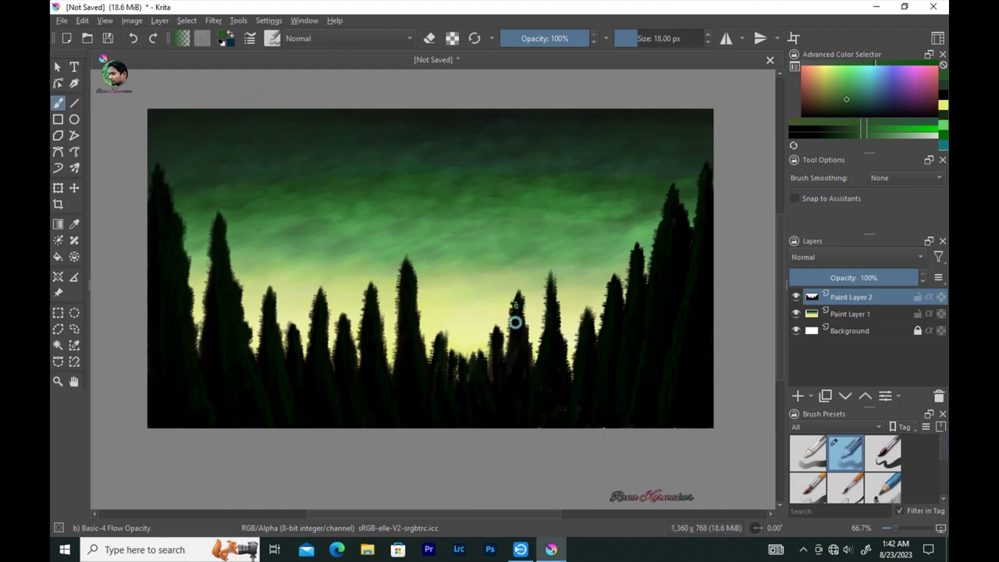
# Brush lighter green highlight strokes onto the left pine trees
pyautogui.keyDown('ctrl'); pyautogui.click(164, 187); pyautogui.keyUp('ctrl')
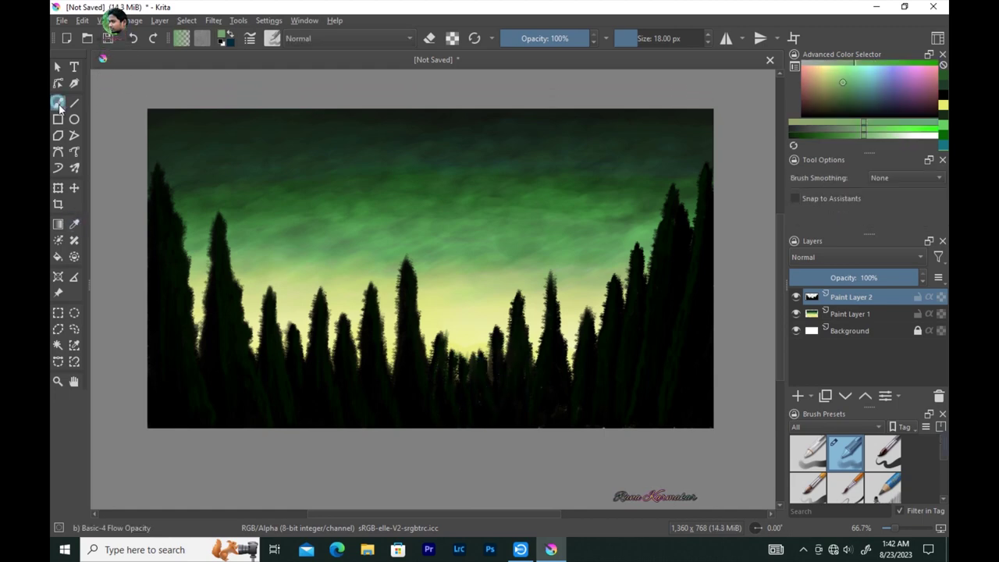
pyautogui.moveTo(184, 258); pyautogui.dragTo(184, 293)
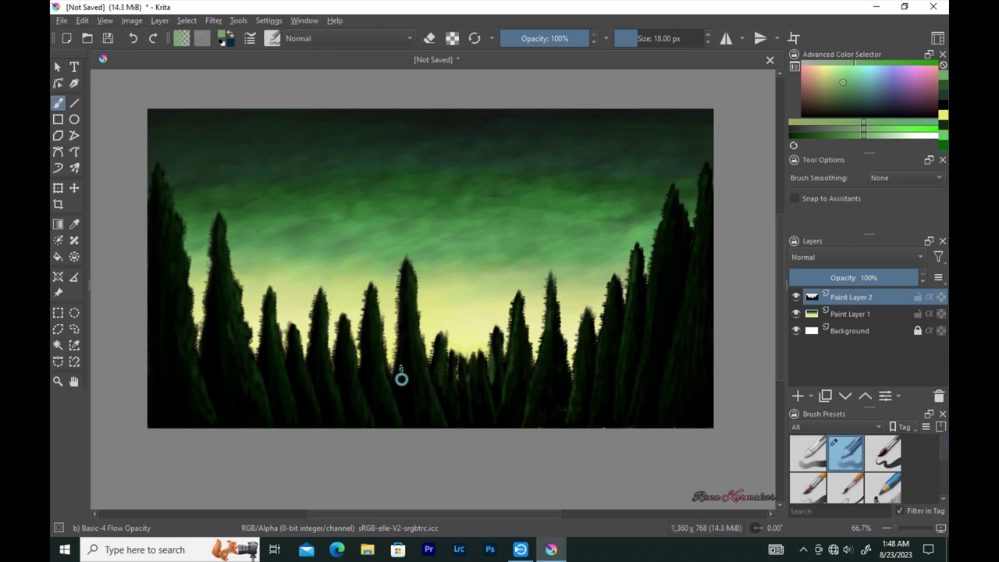
pyautogui.keyDown('ctrl'); pyautogui.click(437, 270); pyautogui.keyUp('ctrl')
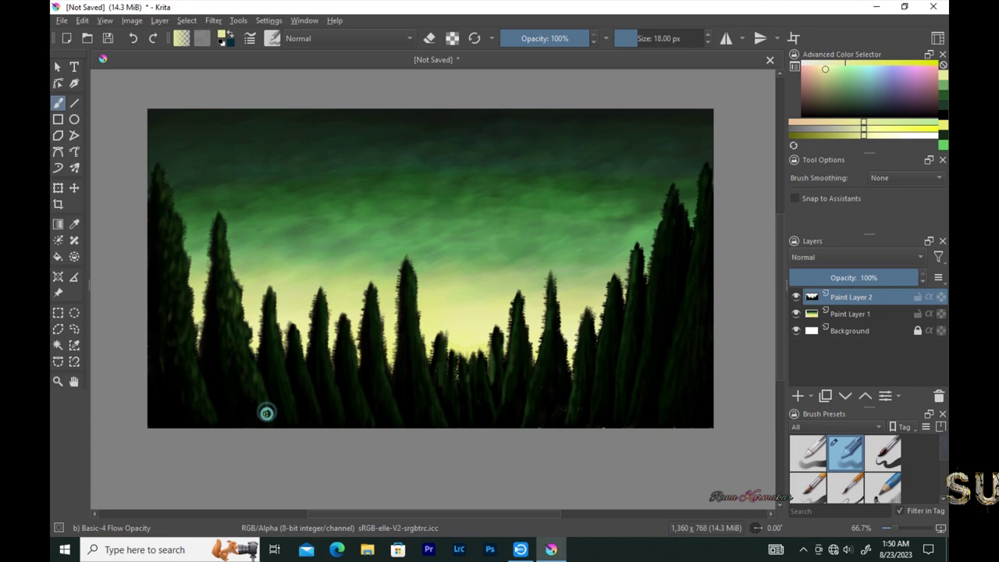
# Brush pale yellow light onto the edges of the right-side pine trees
pyautogui.moveTo(268, 320)
pyautogui.mouseDown()
pyautogui.moveTo(280, 392)
pyautogui.moveTo(294, 337)
pyautogui.mouseUp()
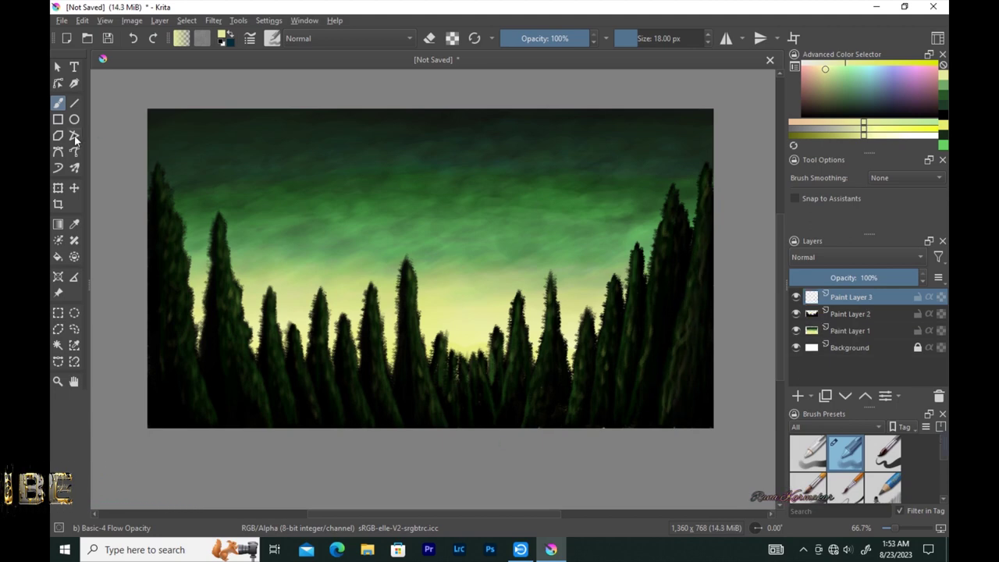
# Add a new layer and draw a circle outline in the upper-left sky with the Ellipse tool
pyautogui.click(898, 314)
pyautogui.press('Insert')
pyautogui.click(74, 119)
pyautogui.moveTo(274, 137); pyautogui.dragTo(314, 178)
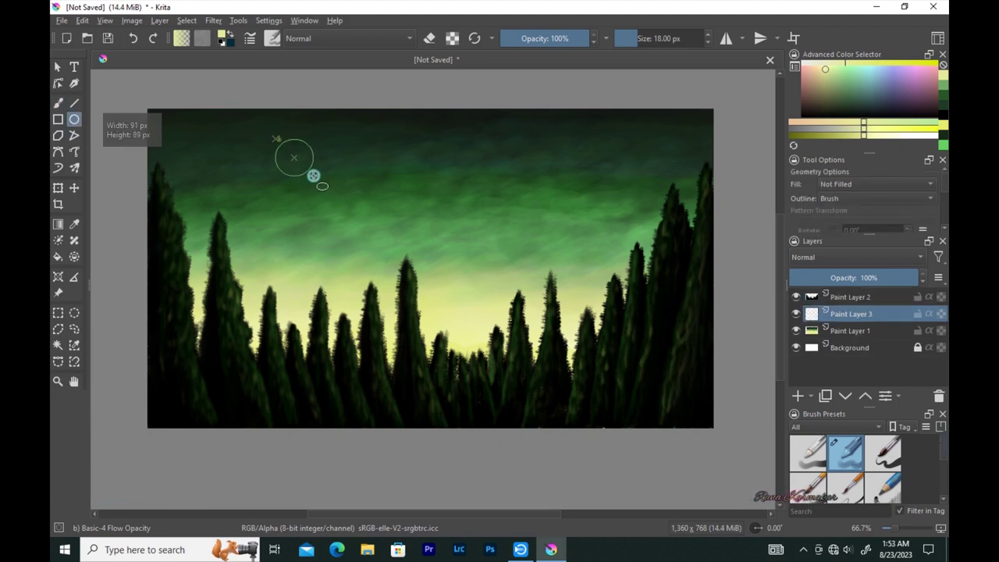
# Undo the yellow outline and redraw the moon as a white-filled circle
pyautogui.click(250, 38)
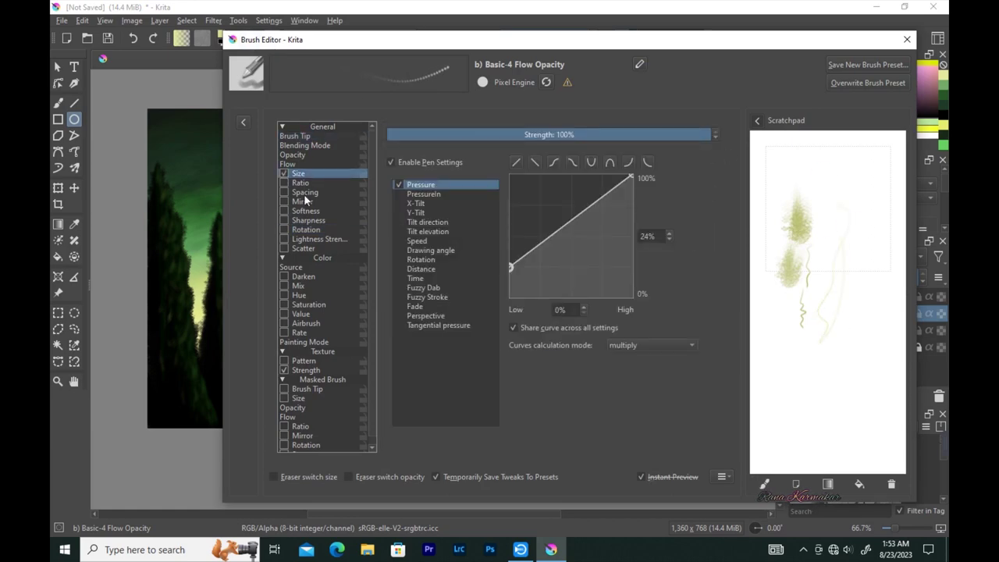
pyautogui.click(304, 192)
pyautogui.click(907, 39)
pyautogui.hotkey('ctrl', 'z')
pyautogui.press('x')
pyautogui.moveTo(282, 166); pyautogui.dragTo(281, 166)
# Return to freehand painting with a basic round brush from the quick palette
pyautogui.press('b')
pyautogui.scroll(2, 156, 92)
pyautogui.rightClick(404, 221)
pyautogui.click(404, 109)
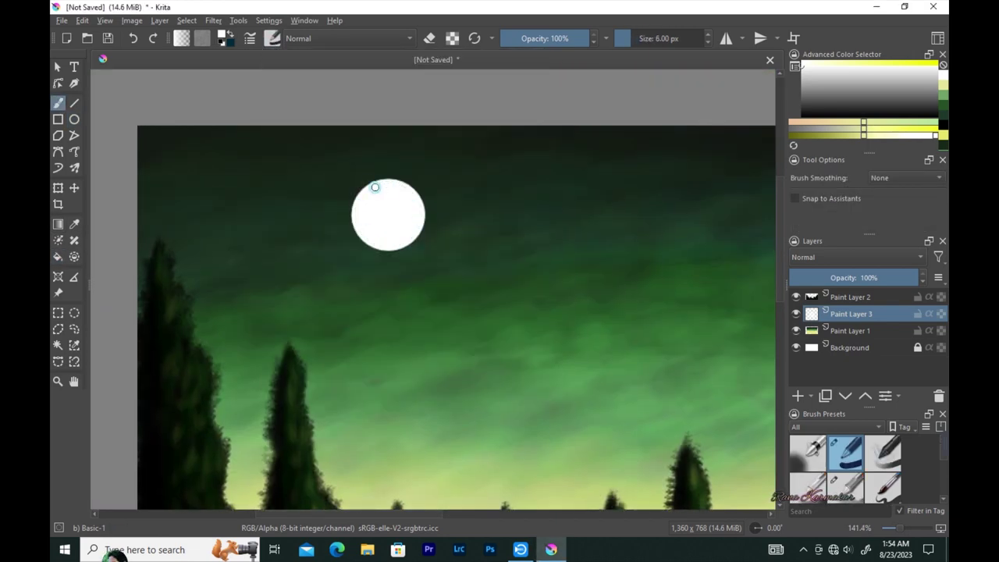
# Set the brush to the predefined smoke tip and a dark colour for moon texture
pyautogui.press('/')
pyautogui.click(249, 38)
pyautogui.click(294, 136)
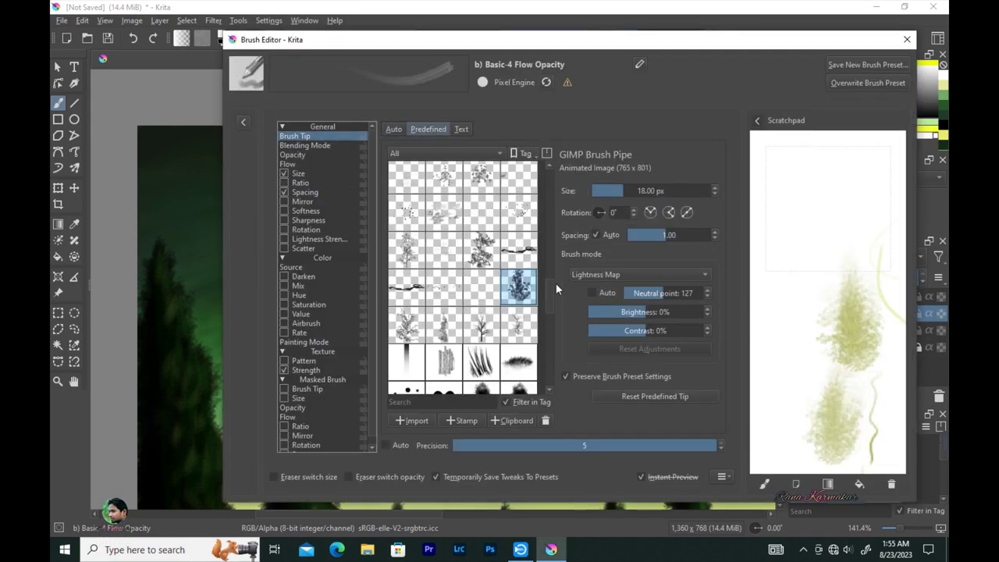
pyautogui.scroll(-5, 528, 275)
pyautogui.scroll(-5, 528, 274)
pyautogui.click(443, 254)
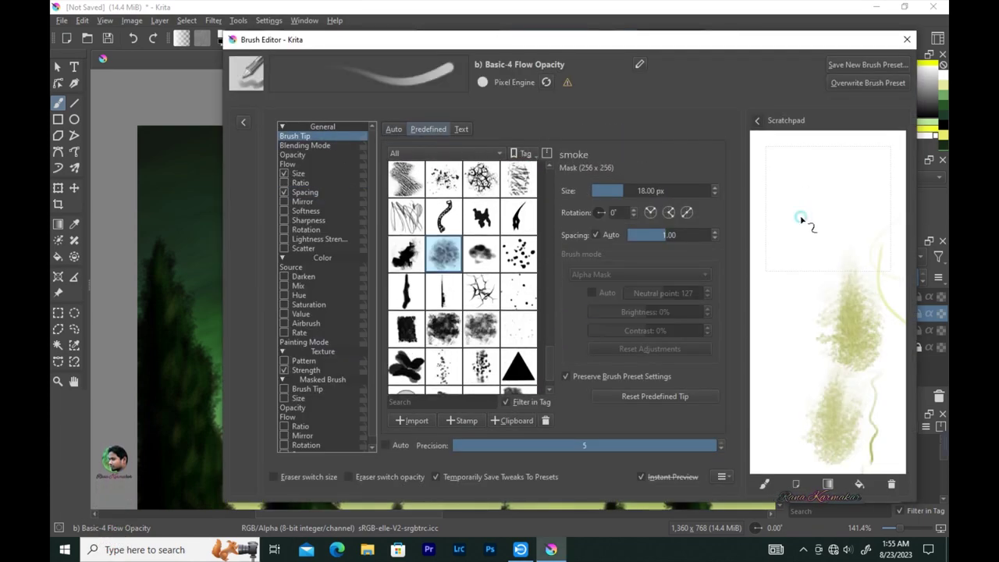
pyautogui.click(906, 39)
pyautogui.press('d')
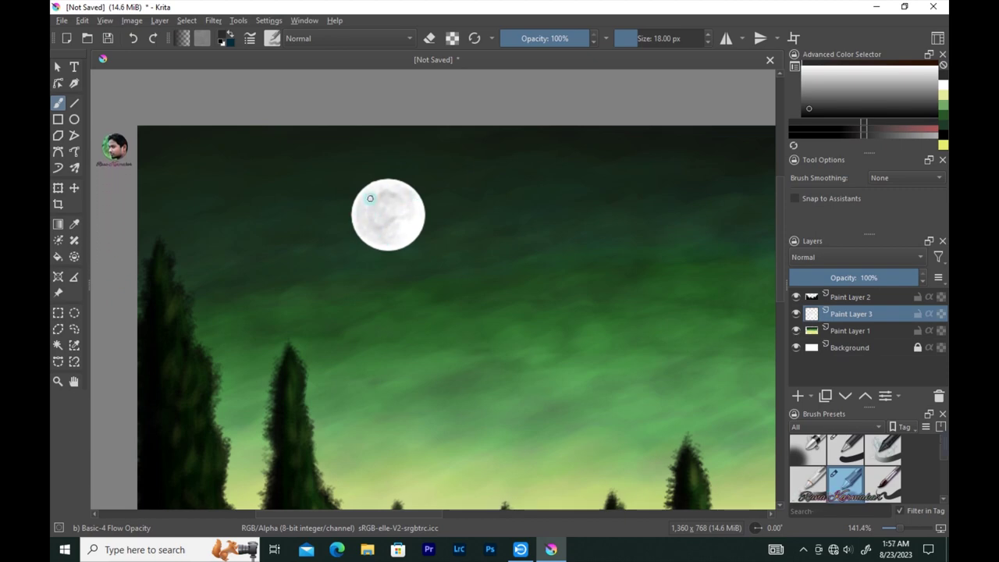
# Choose the Texture Starfield brush preset and set the paint colour to salmon red
pyautogui.scroll(-3, 388, 196)
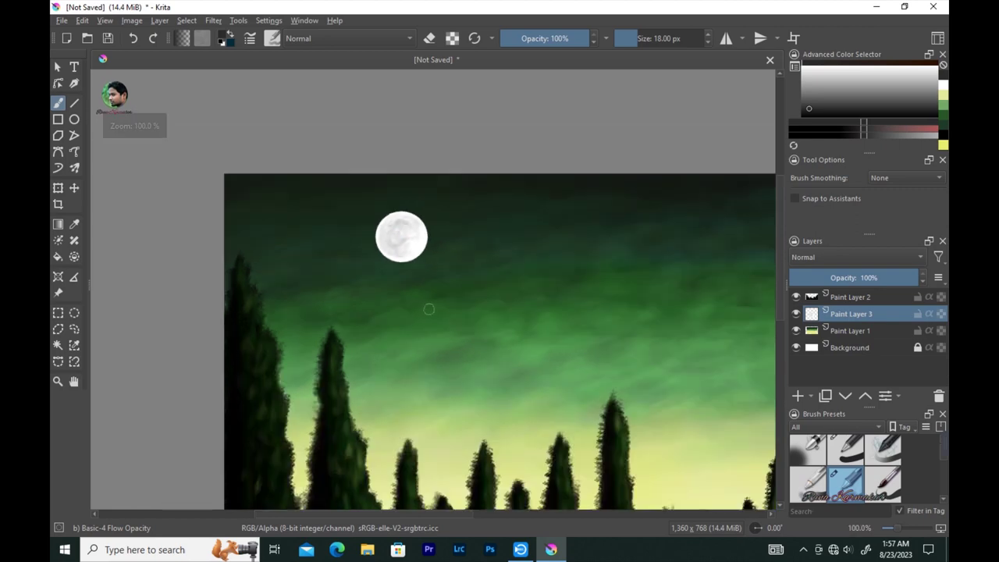
pyautogui.press('F6')
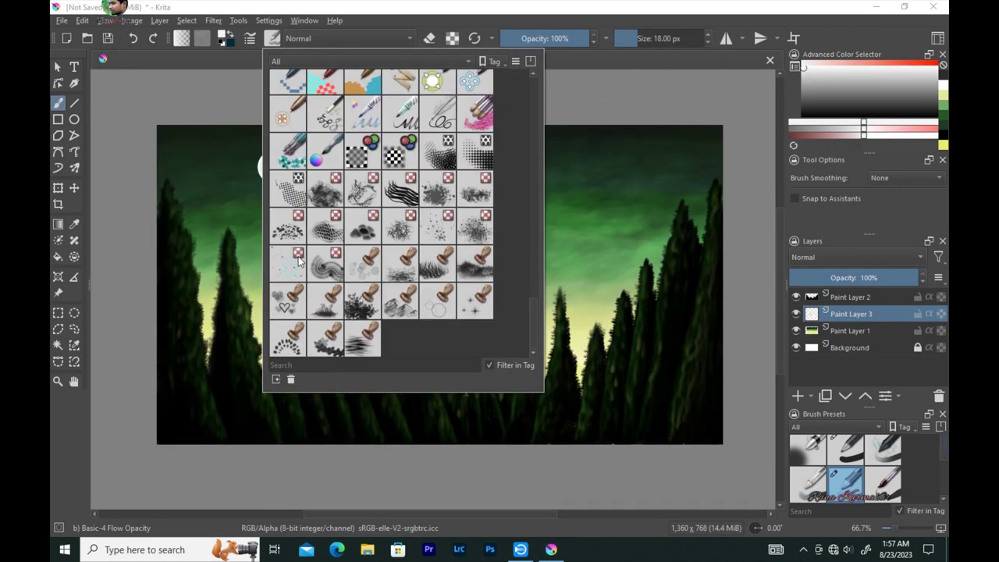
pyautogui.click(299, 261)
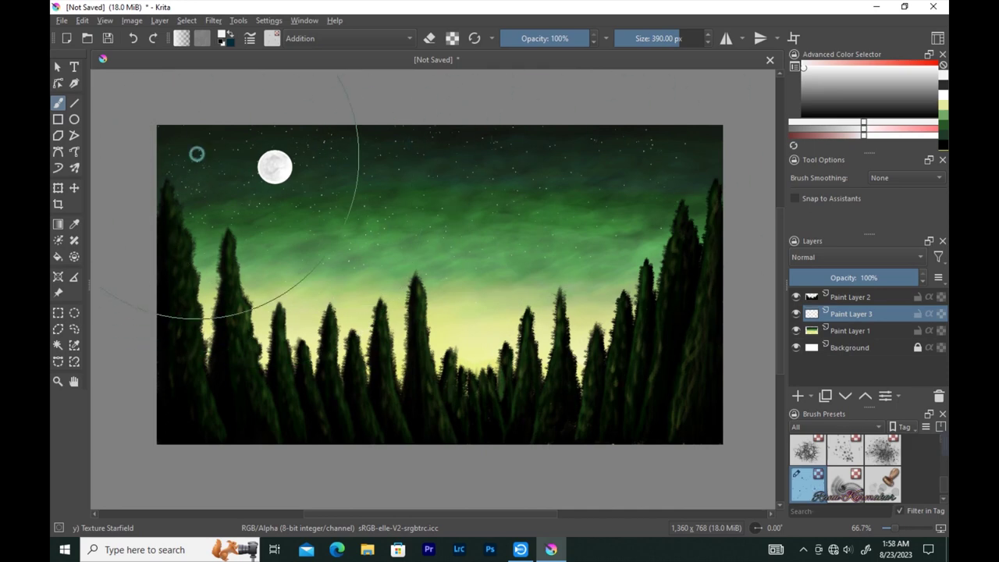
pyautogui.click(878, 89)
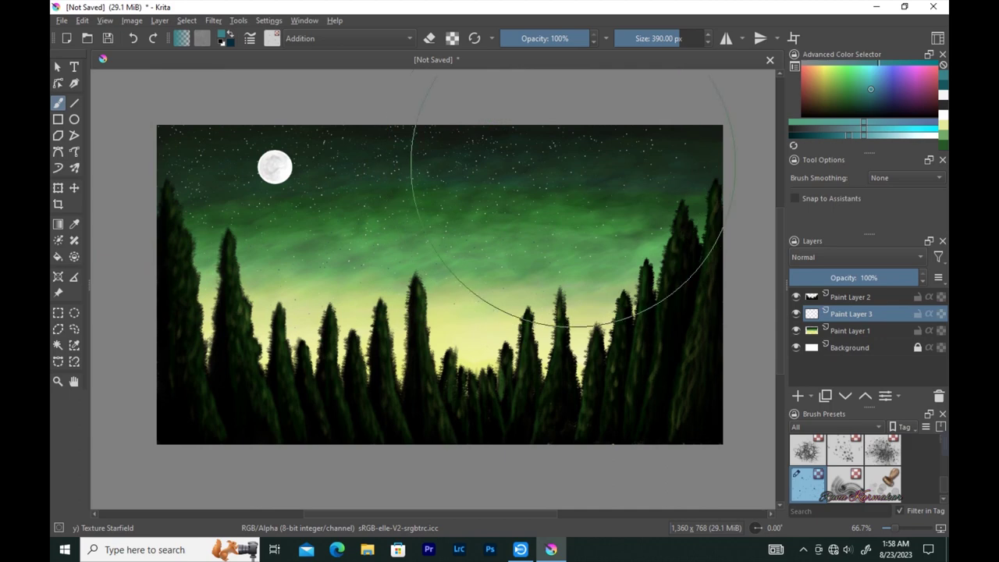
pyautogui.click(936, 78)
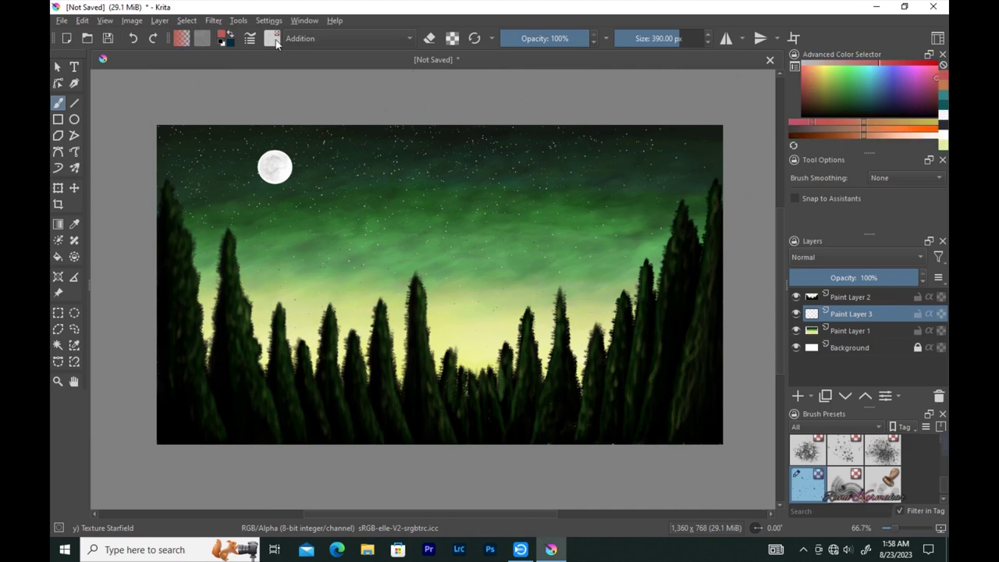
# Stamp pink, teal, blue and yellow sparkles across the upper sky with Stamp Sparkles
pyautogui.click(272, 38)
pyautogui.click(475, 298)
pyautogui.click(692, 145)
pyautogui.click(455, 178)
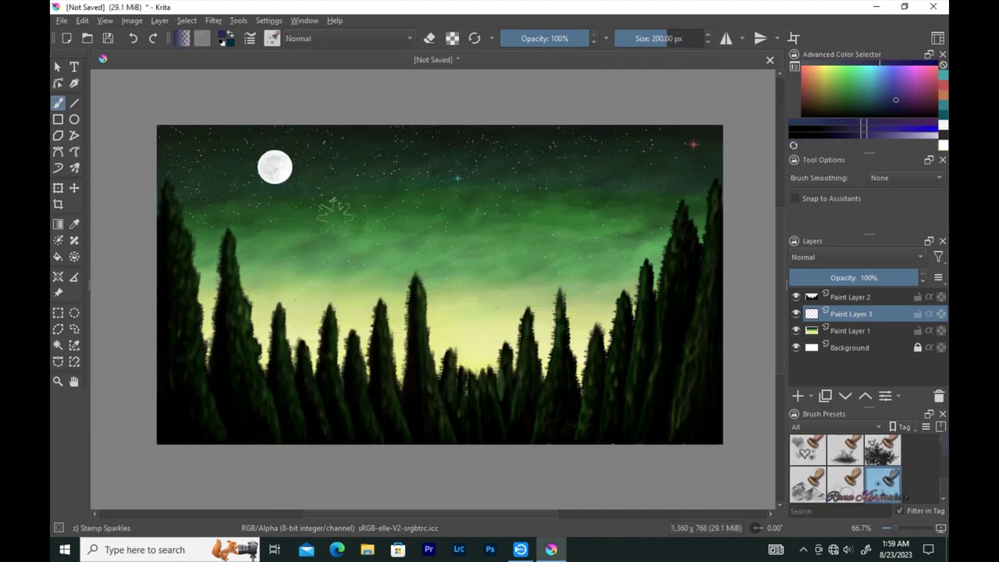
pyautogui.click(173, 132)
pyautogui.click(356, 134)
pyautogui.click(518, 134)
pyautogui.click(591, 134)
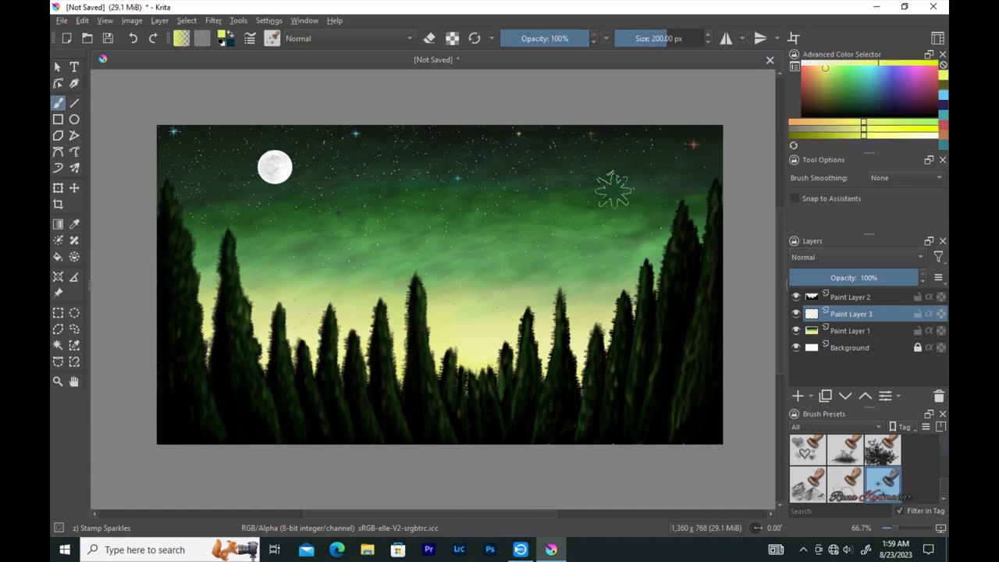
pyautogui.click(416, 172)
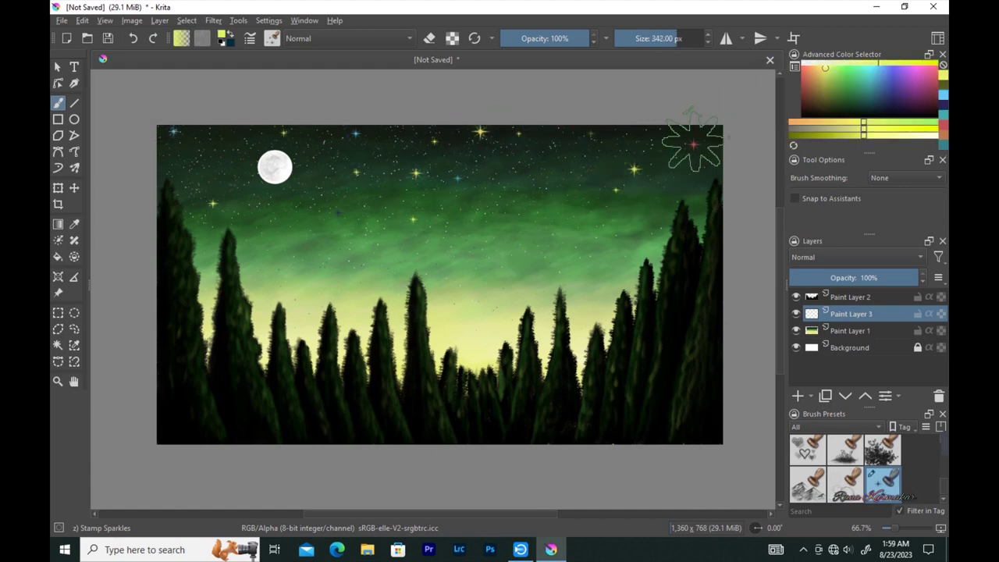
# Shrink the sparkle brush, switch to green then cyan, and select Paint Layer 2
pyautogui.click(839, 76)
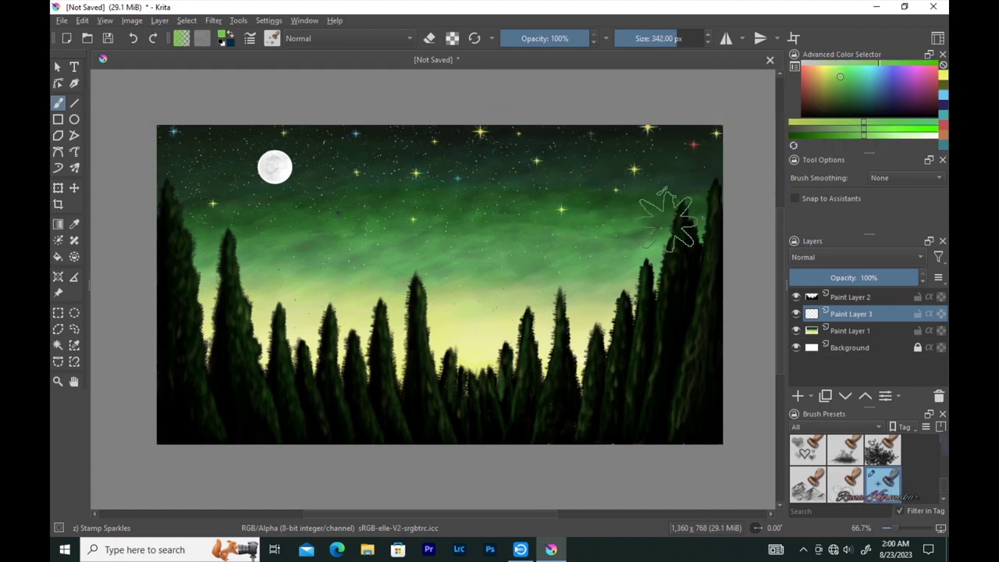
pyautogui.press('[')
pyautogui.press('[')
pyautogui.press('[')
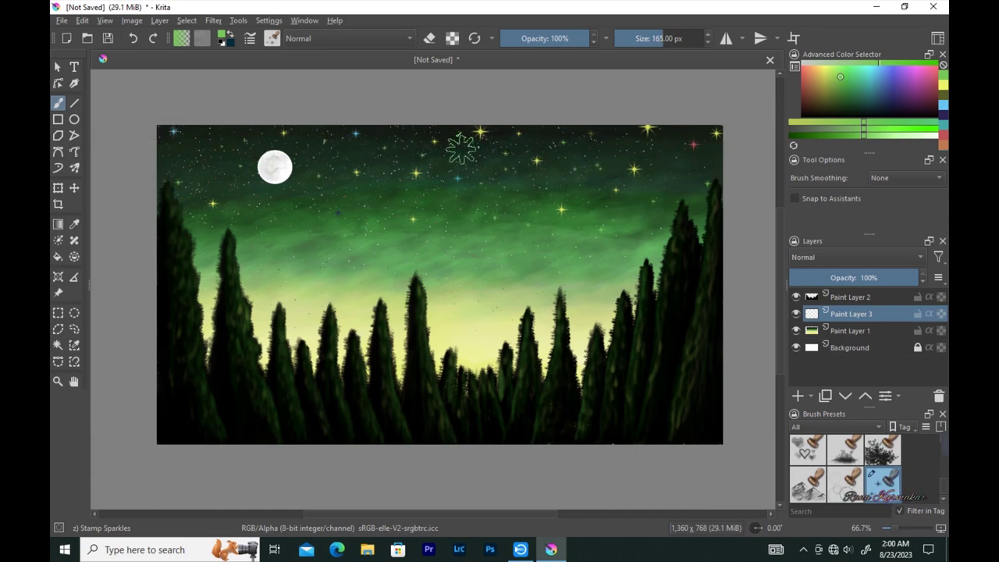
pyautogui.click(870, 66)
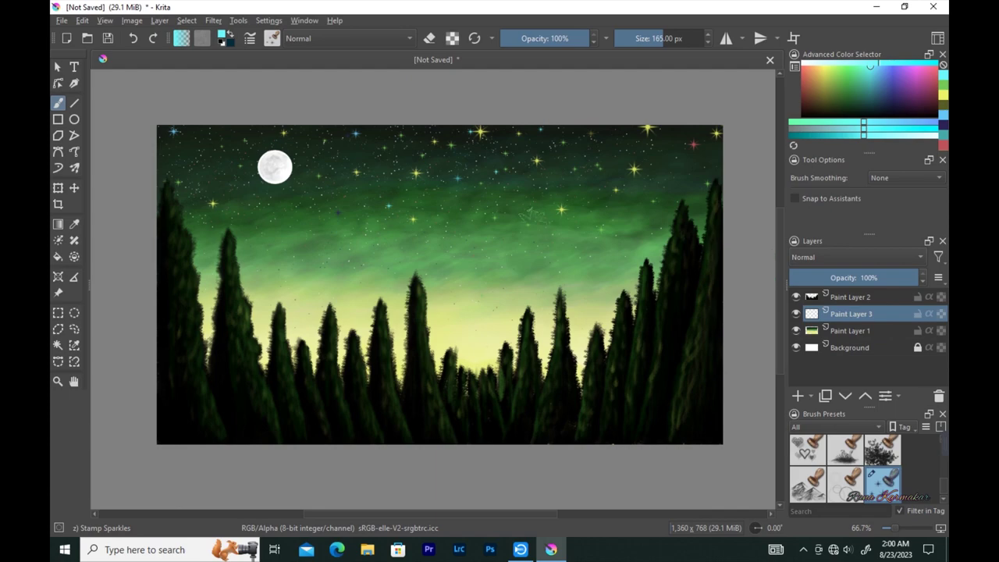
pyautogui.click(861, 302)
pyautogui.click(272, 38)
# Write a 1 px Basic-1 signature in the painting's bottom-right corner
pyautogui.scroll(10, 405, 195)
pyautogui.click(438, 88)
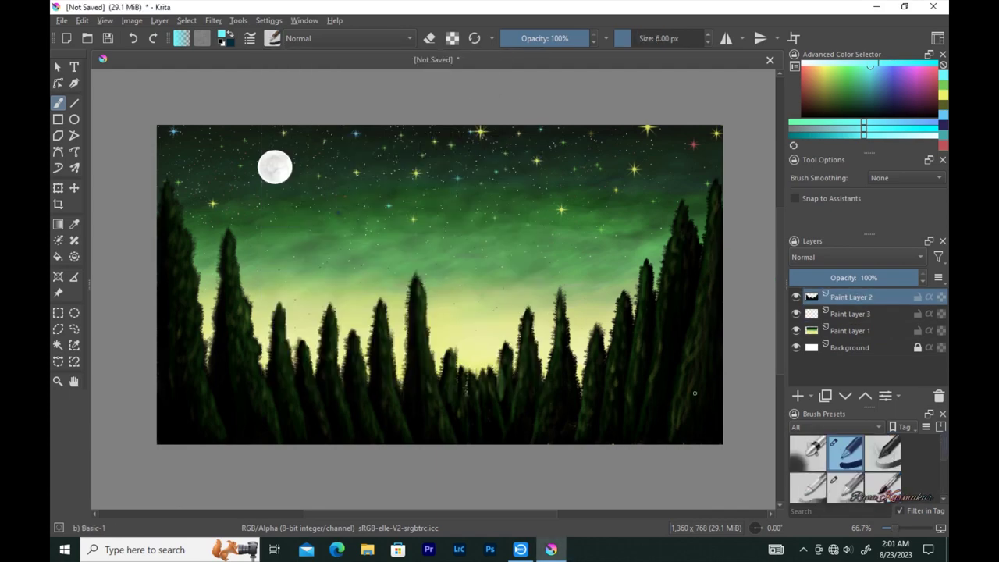
pyautogui.scroll(10, 391, 234)
pyautogui.moveTo(391, 234); pyautogui.dragTo(296, 112)
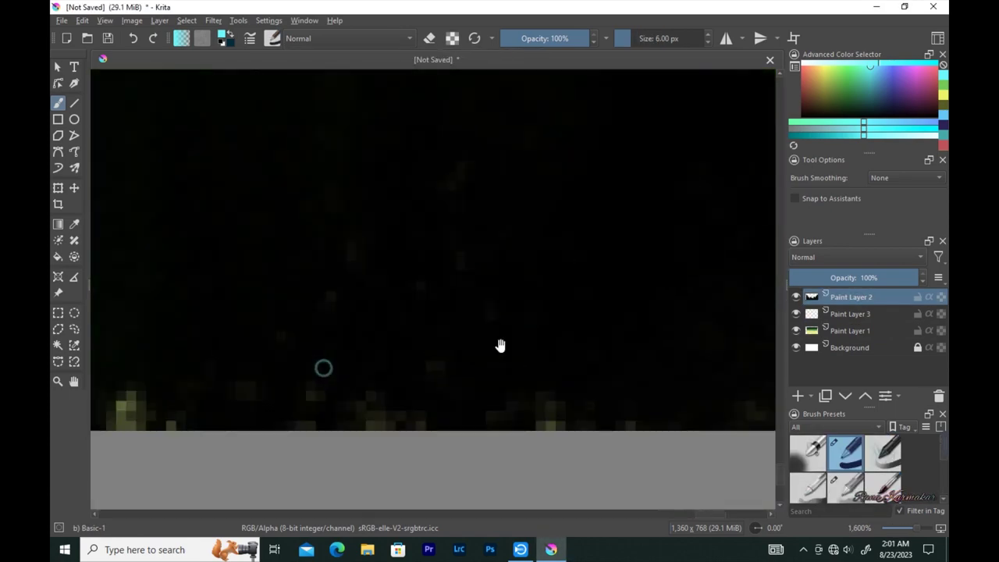
pyautogui.press('[')
pyautogui.press('[')
pyautogui.press('[')
pyautogui.moveTo(464, 288); pyautogui.dragTo(667, 219)
pyautogui.scroll(-10, 538, 312)
pyautogui.scroll(-5, 538, 311)
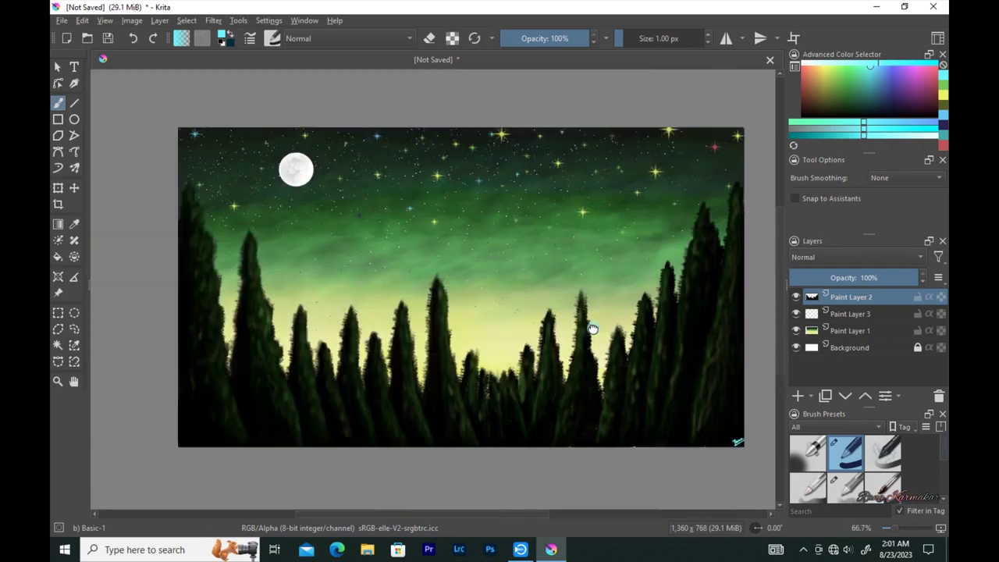